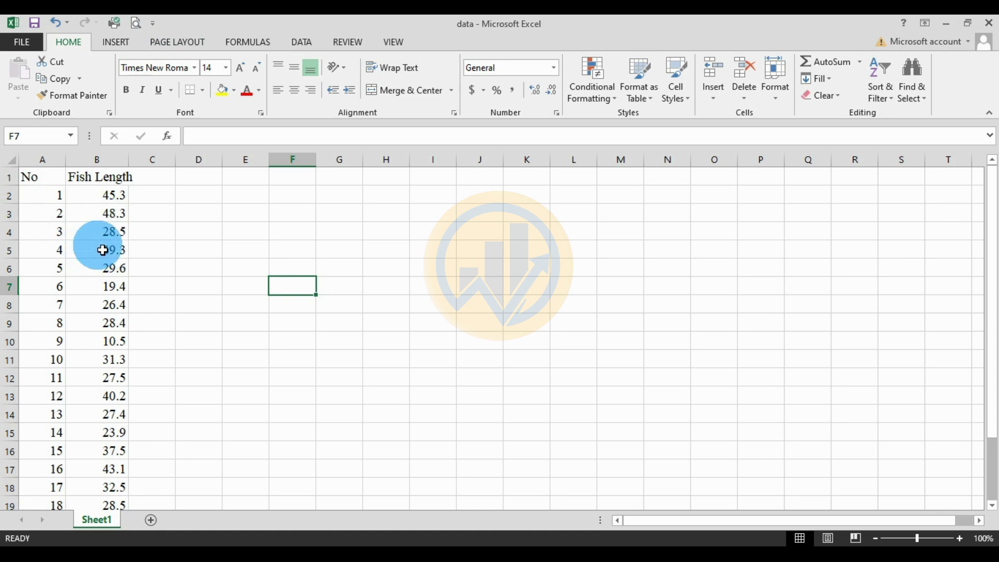
scroll(103, 250, down, 3)
scroll(128, 310, up, 3)
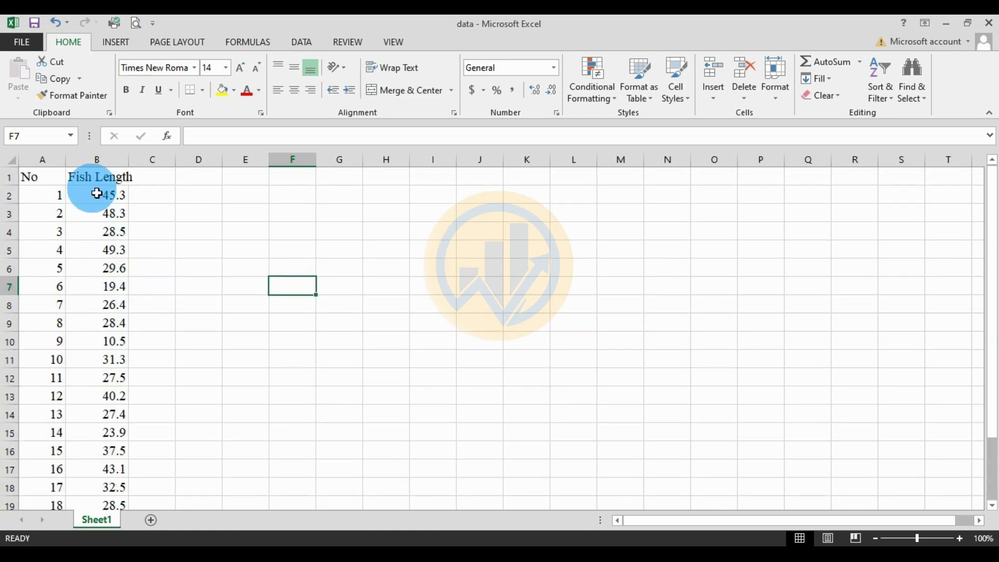
scroll(140, 398, down, 3)
scroll(140, 398, up, 2)
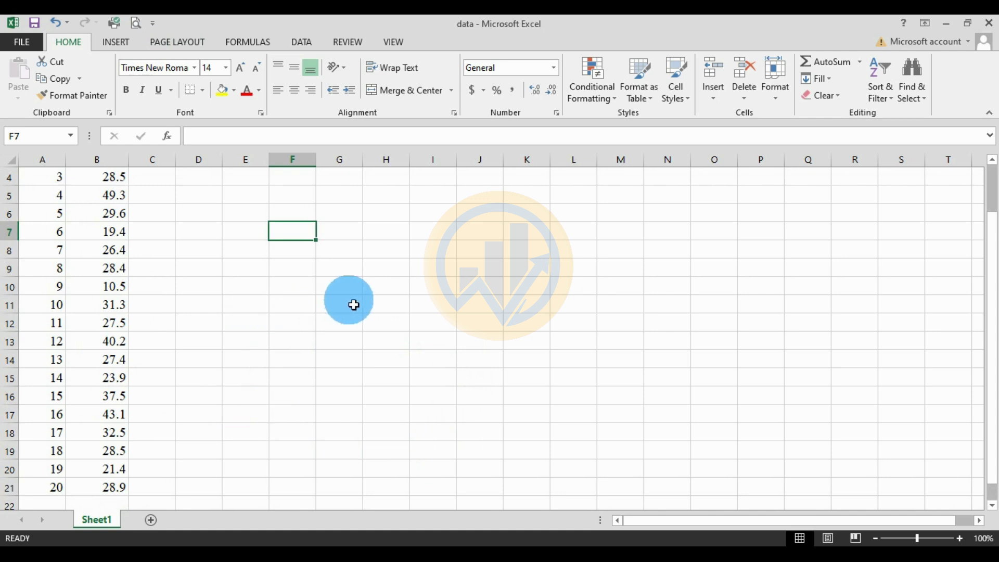
Enable the Analysis ToolPak add-in through the Excel add-ins options.
click(304, 43)
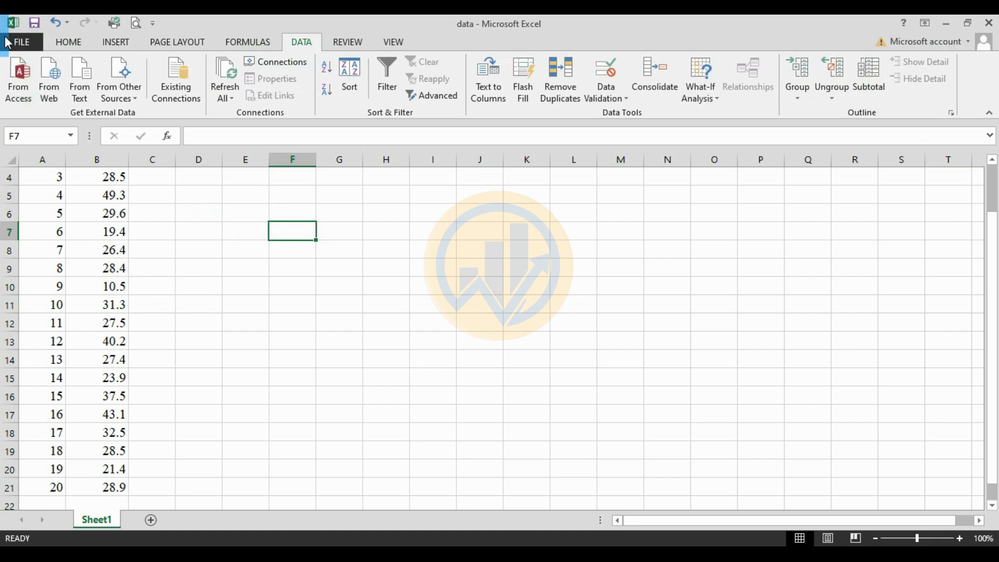
click(20, 47)
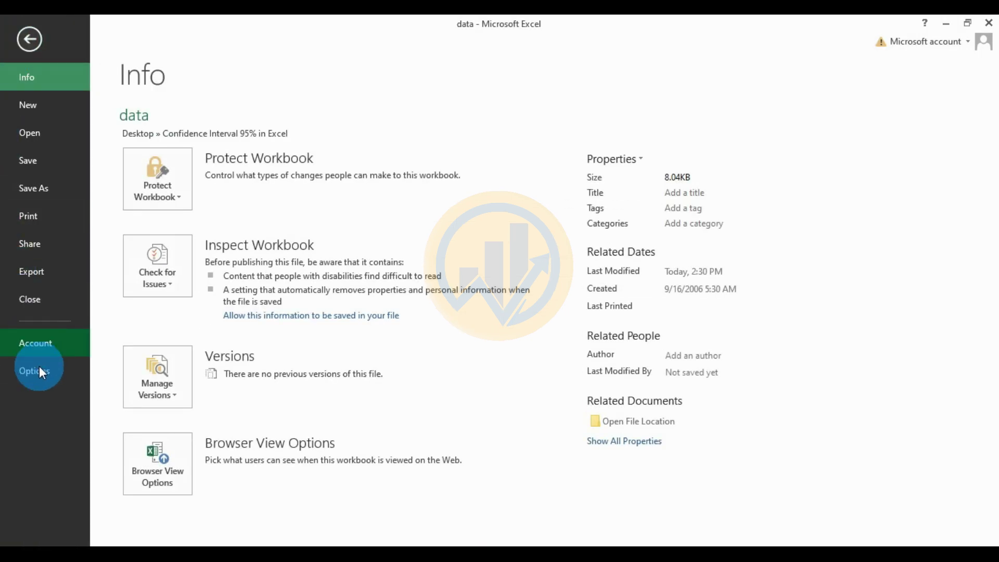
click(39, 373)
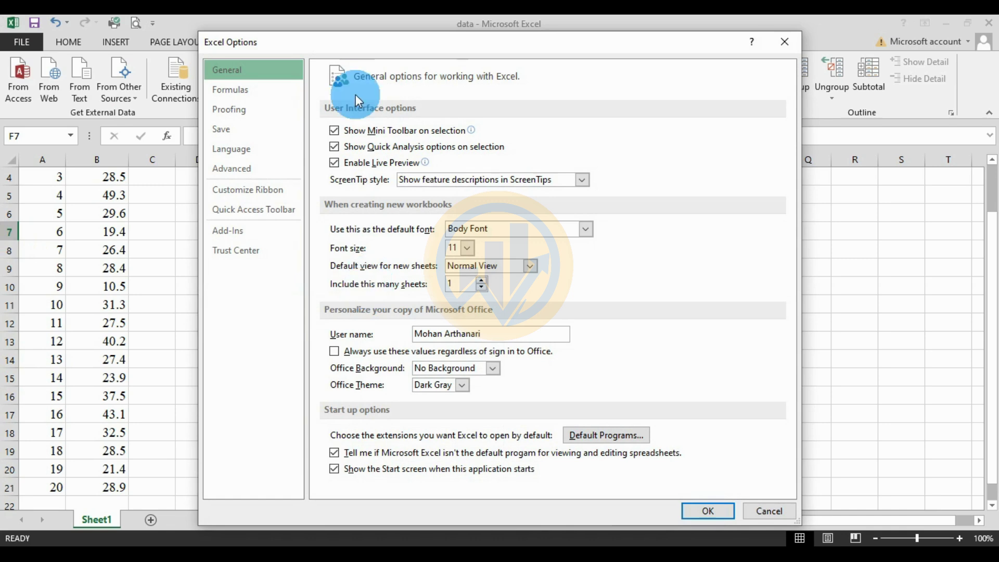
drag(419, 48, 415, 42)
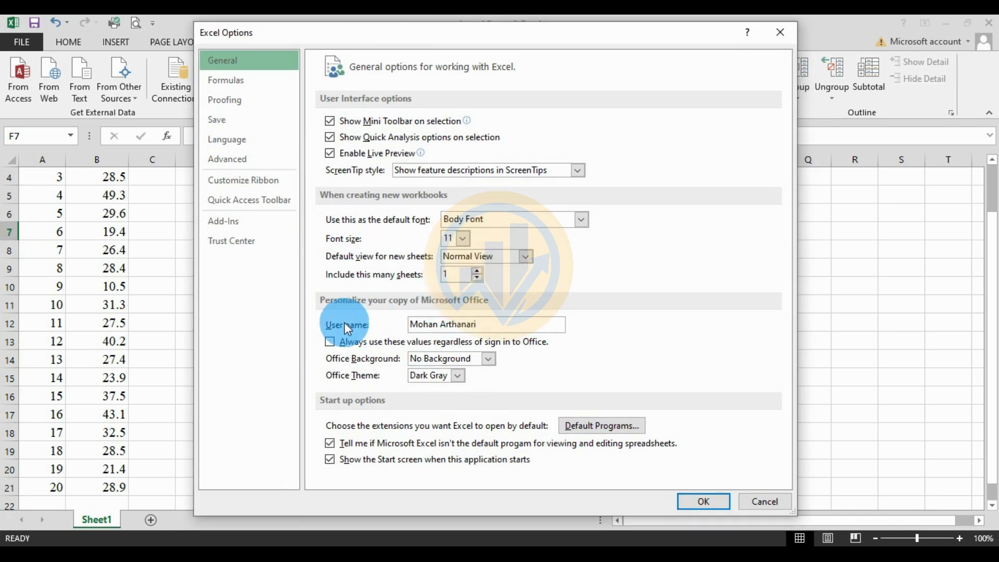
click(236, 224)
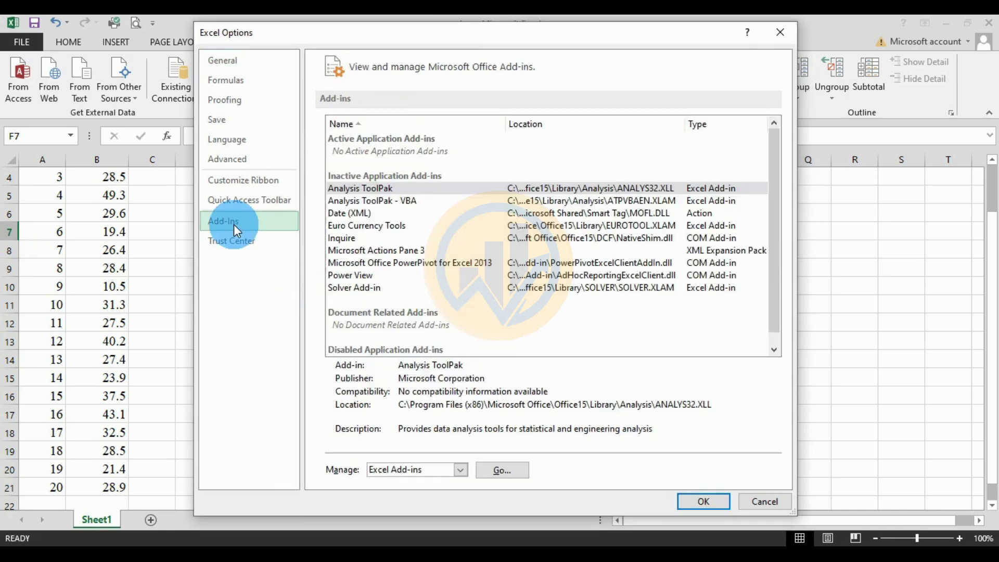
click(488, 475)
click(502, 471)
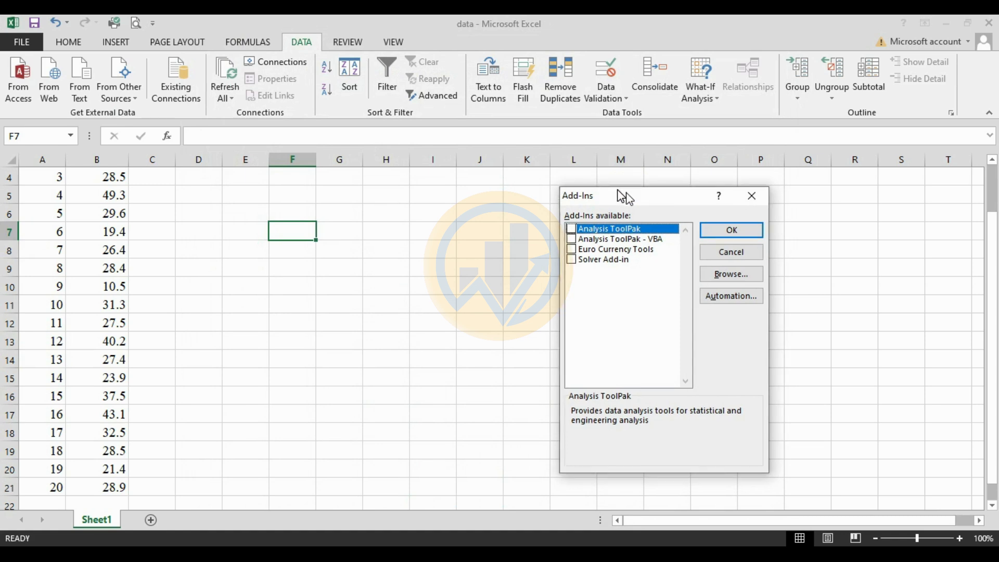
drag(624, 198, 490, 158)
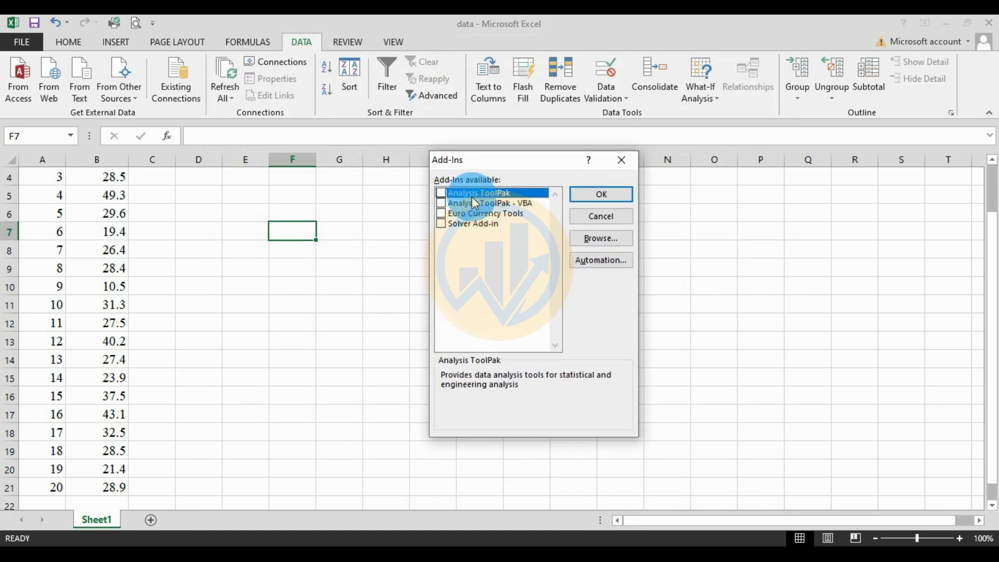
click(441, 193)
click(601, 194)
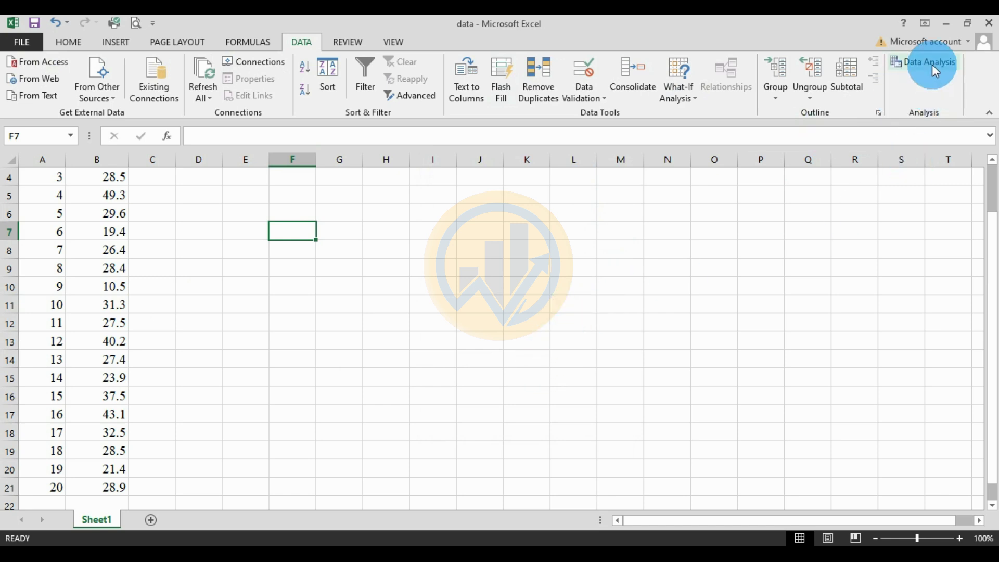
Start the Descriptive Statistics tool from the data analysis tools.
click(931, 64)
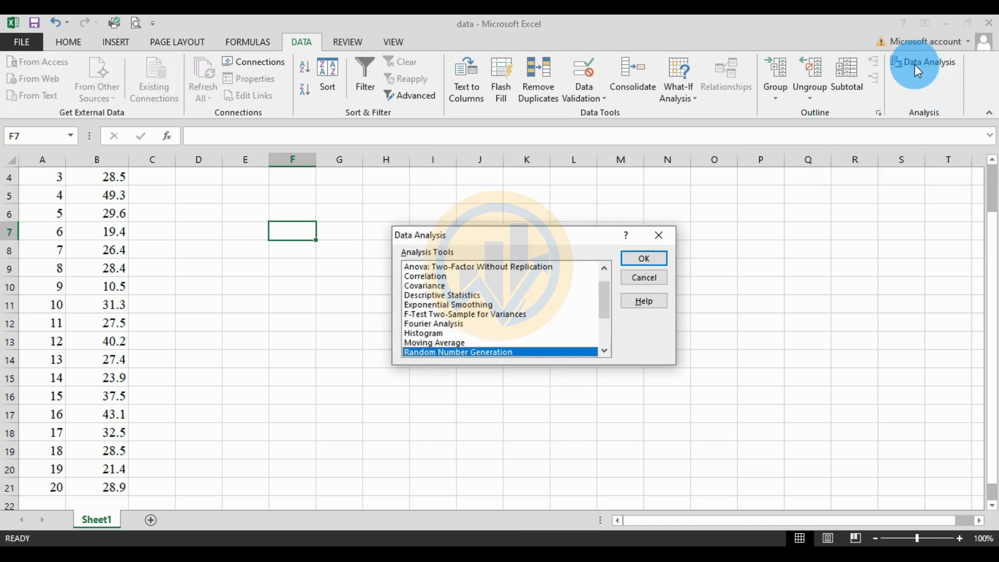
drag(457, 232, 446, 215)
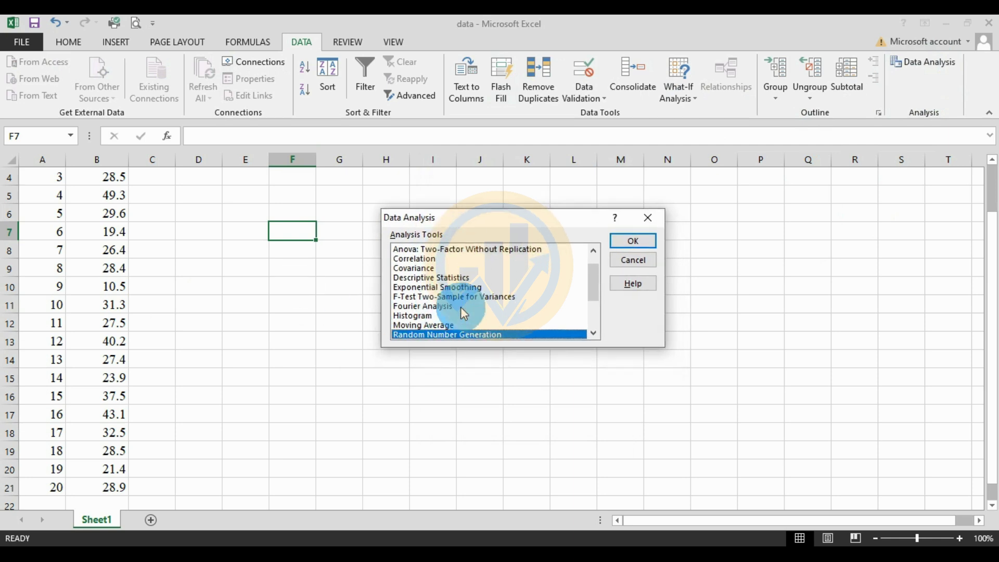
click(414, 279)
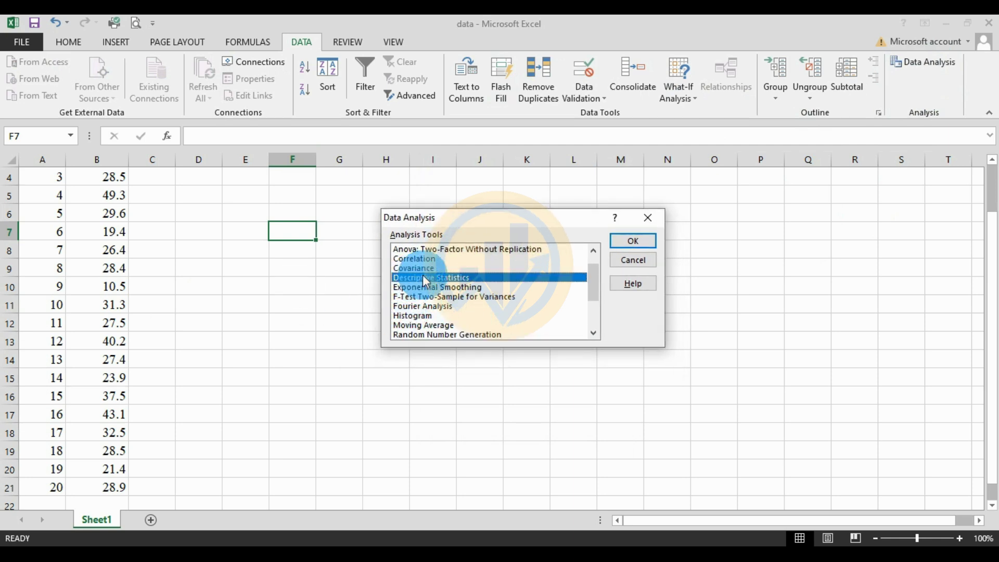
click(641, 245)
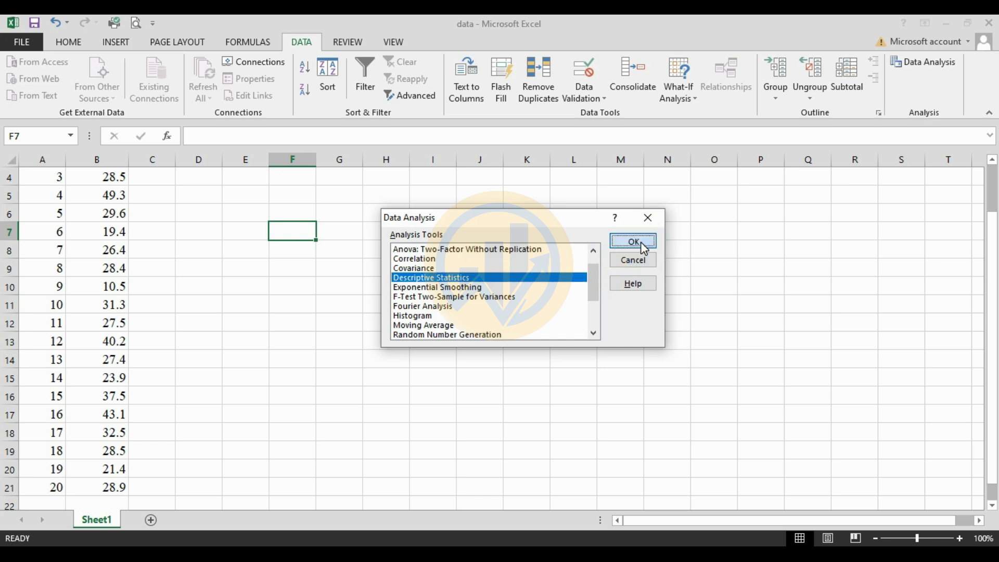
drag(492, 169, 569, 189)
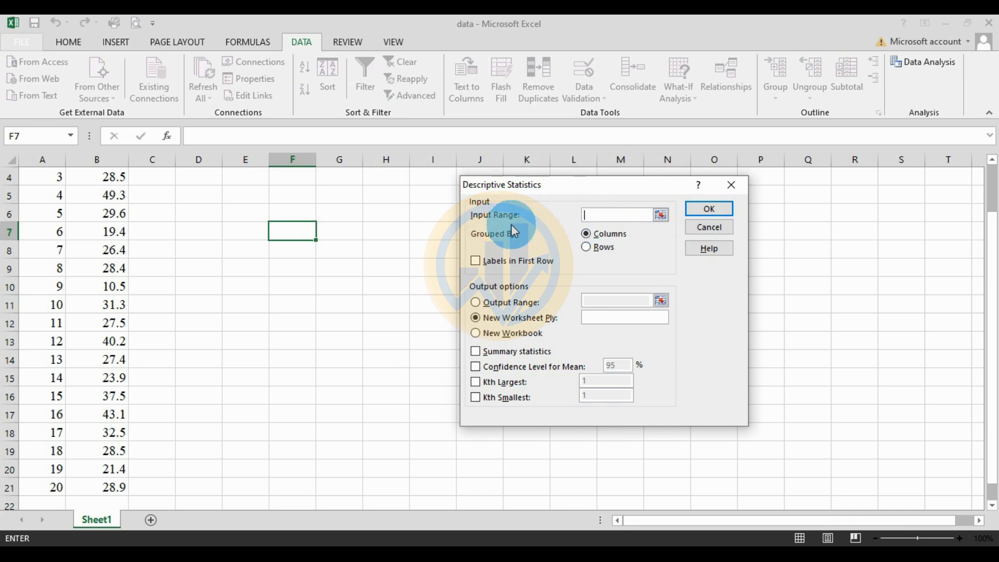
Set the input range to the fish length values in $B$2:$B$21.
click(661, 214)
scroll(281, 284, up, 1)
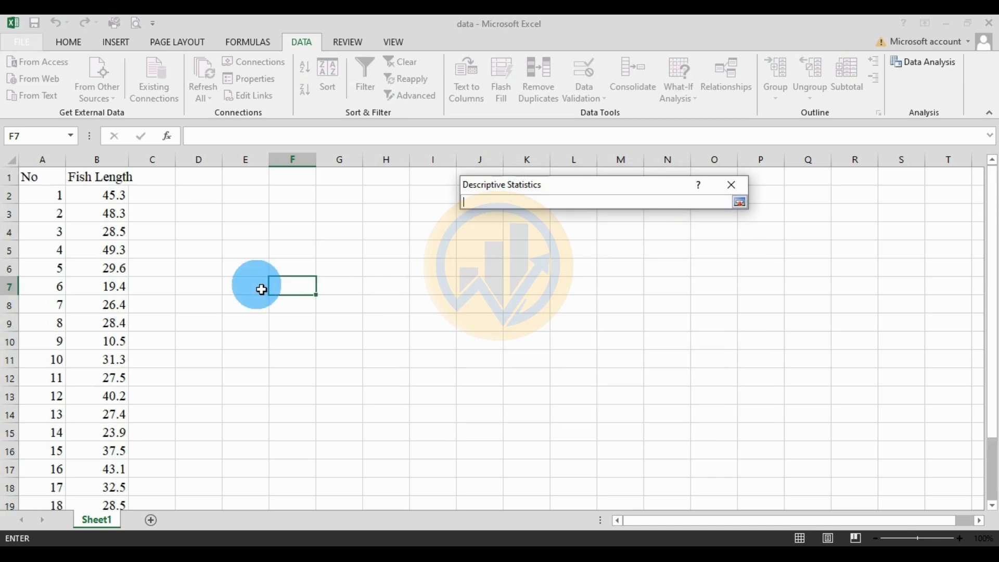
drag(107, 194, 110, 469)
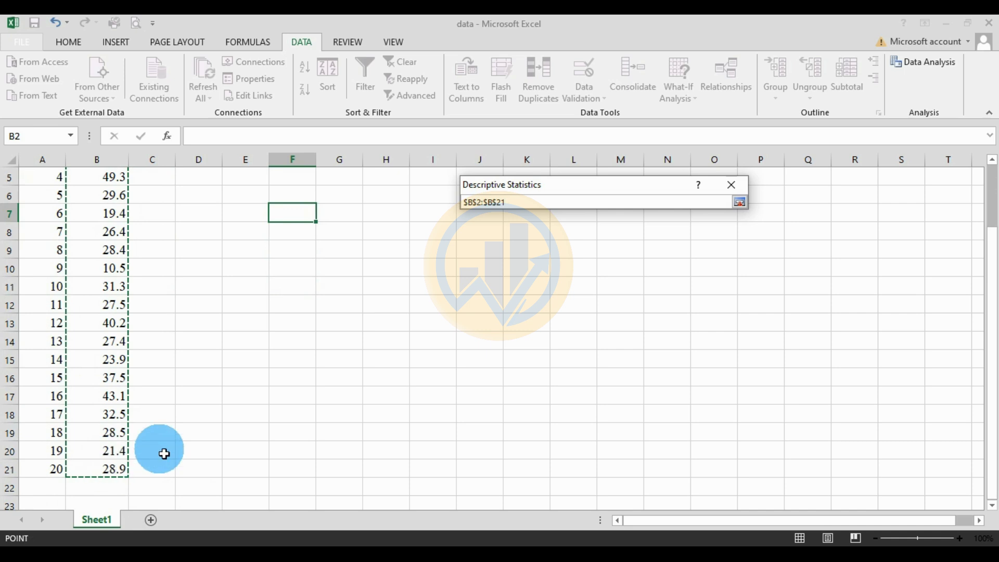
click(741, 203)
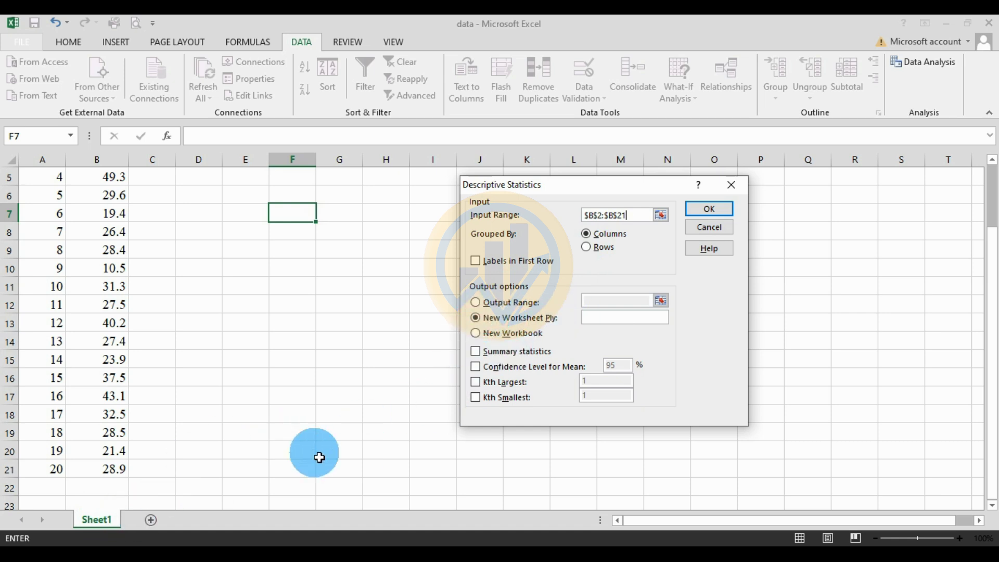
Send the output to a range on the current sheet starting at cell $E$3.
click(476, 302)
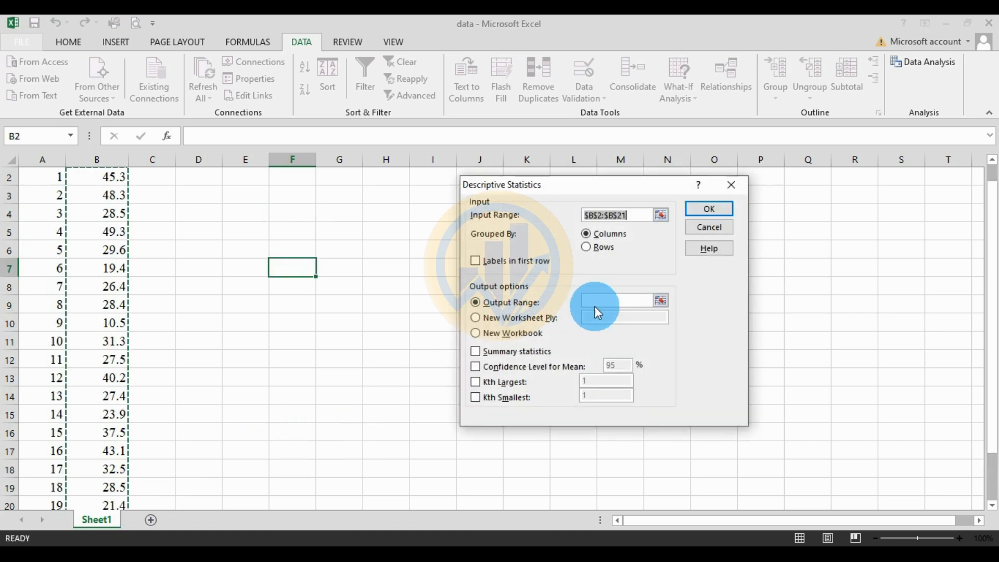
click(660, 301)
click(249, 195)
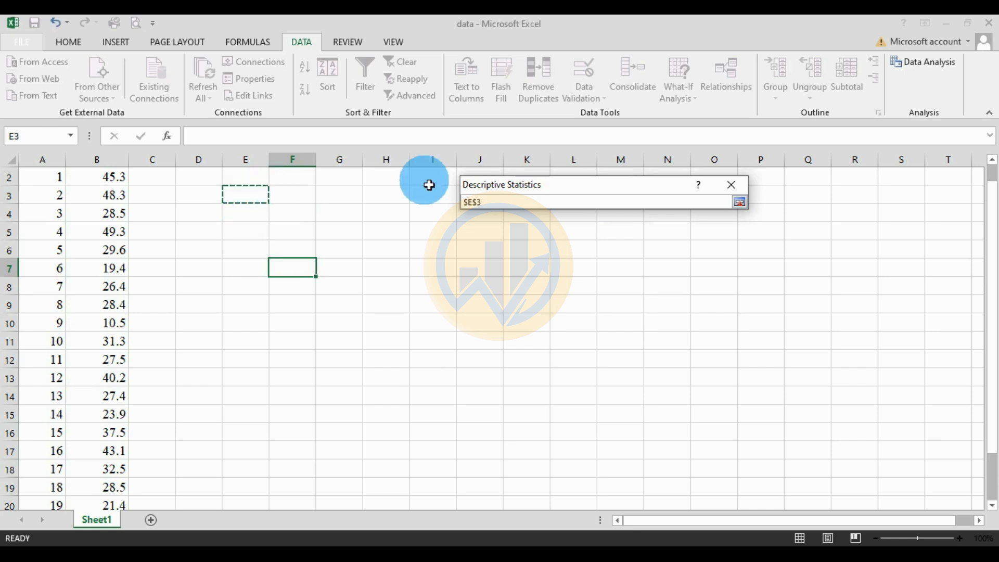
click(739, 202)
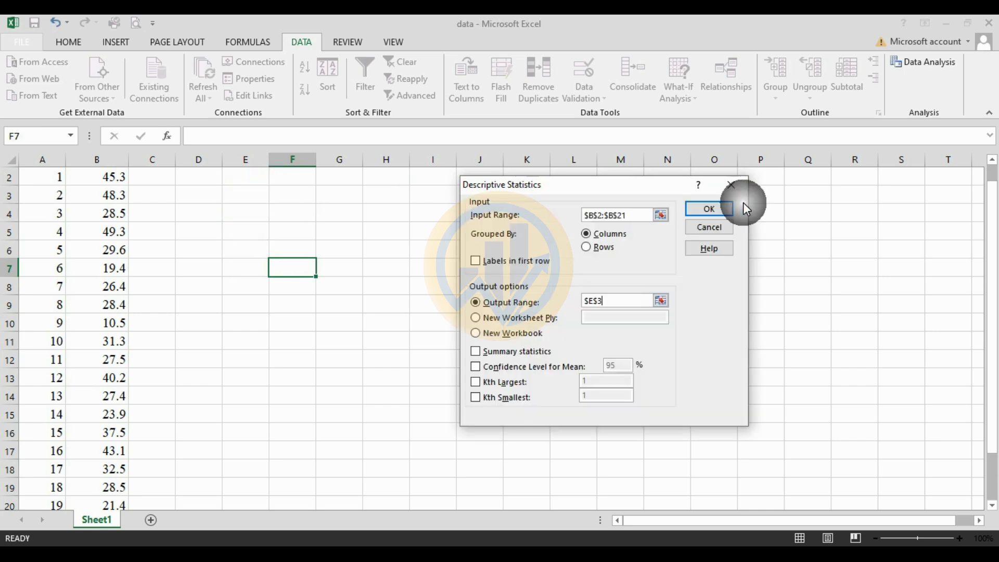
Include summary statistics and the 95% confidence level for the mean, and generate the descriptive statistics.
click(474, 353)
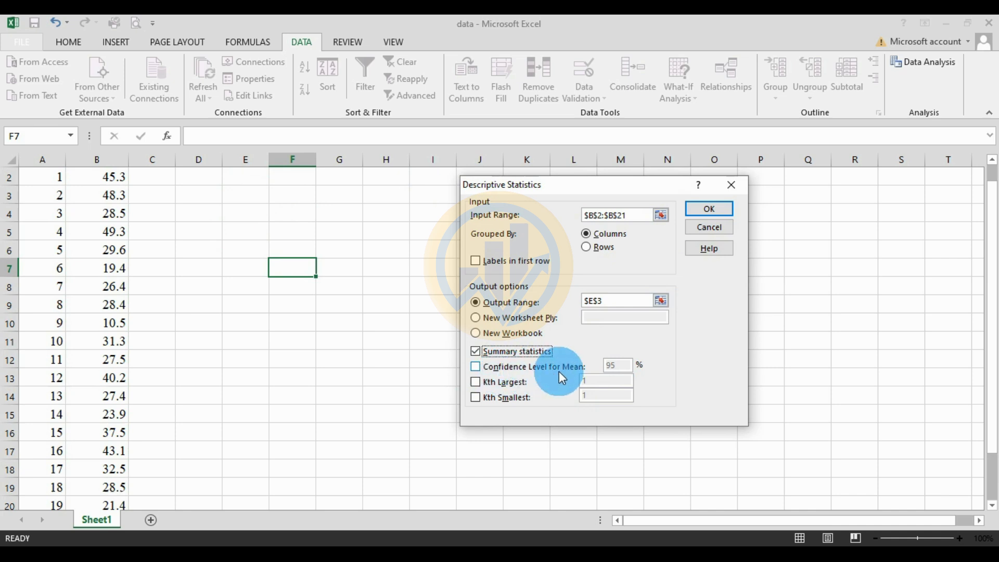
click(478, 366)
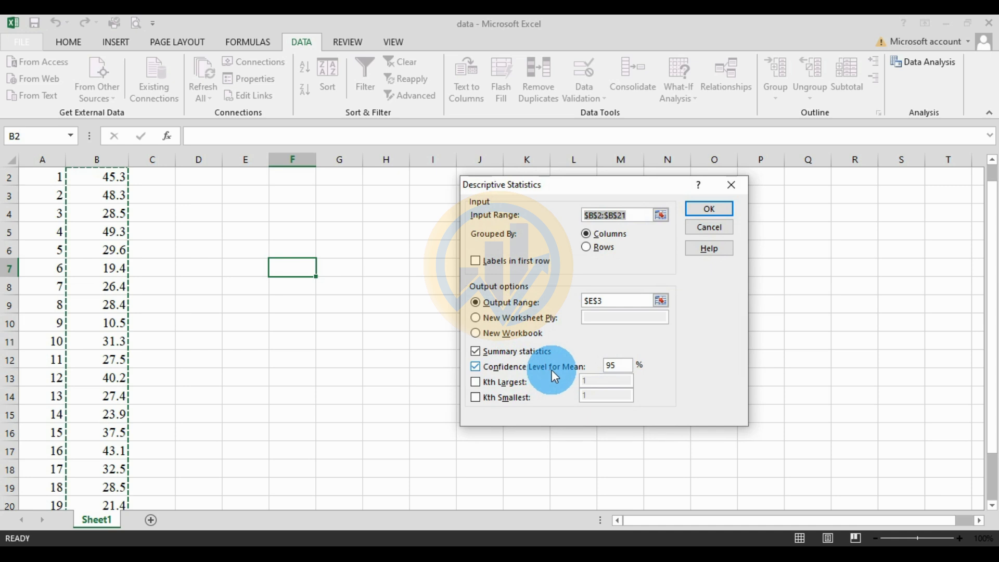
click(626, 370)
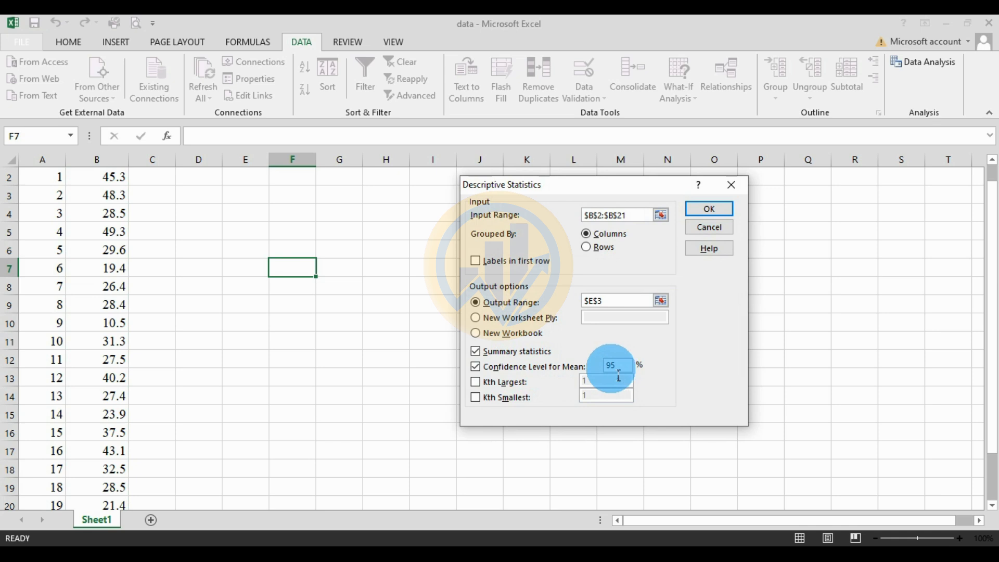
click(718, 211)
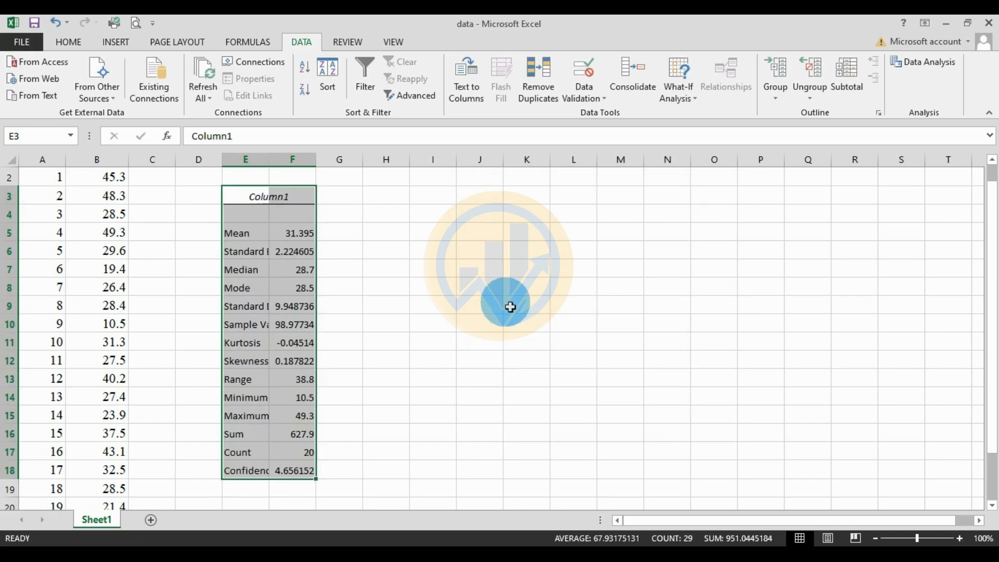
Widen columns E and F to fit the statistic labels and values in the results table.
drag(269, 159, 369, 163)
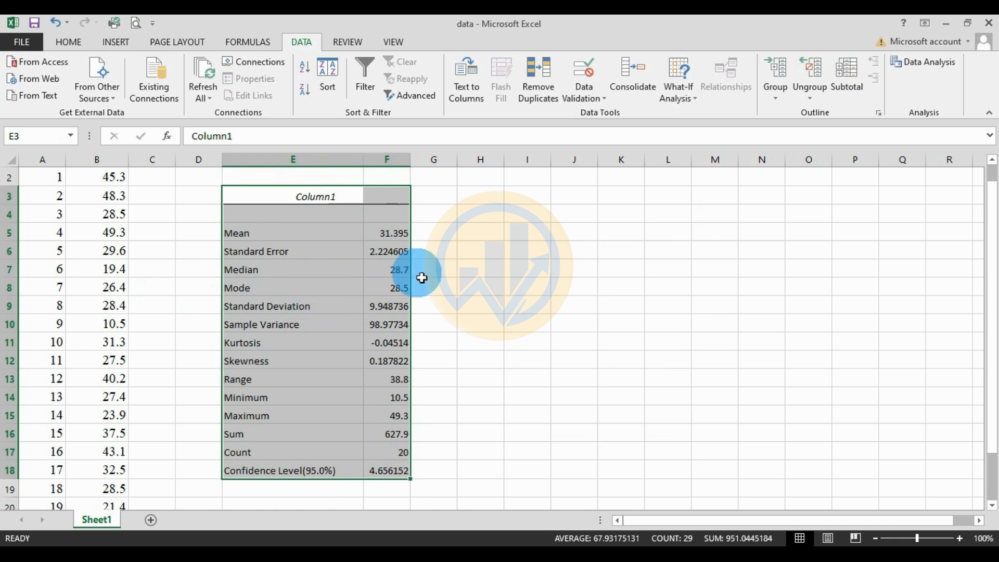
drag(411, 163, 448, 171)
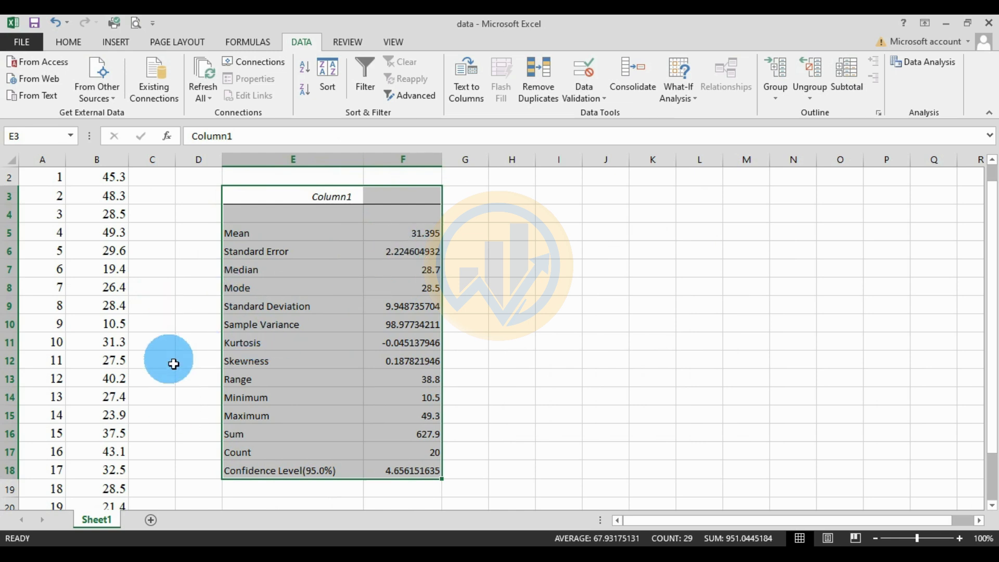
Review the mean, standard error, median and mode of the fish lengths in the results table.
click(439, 237)
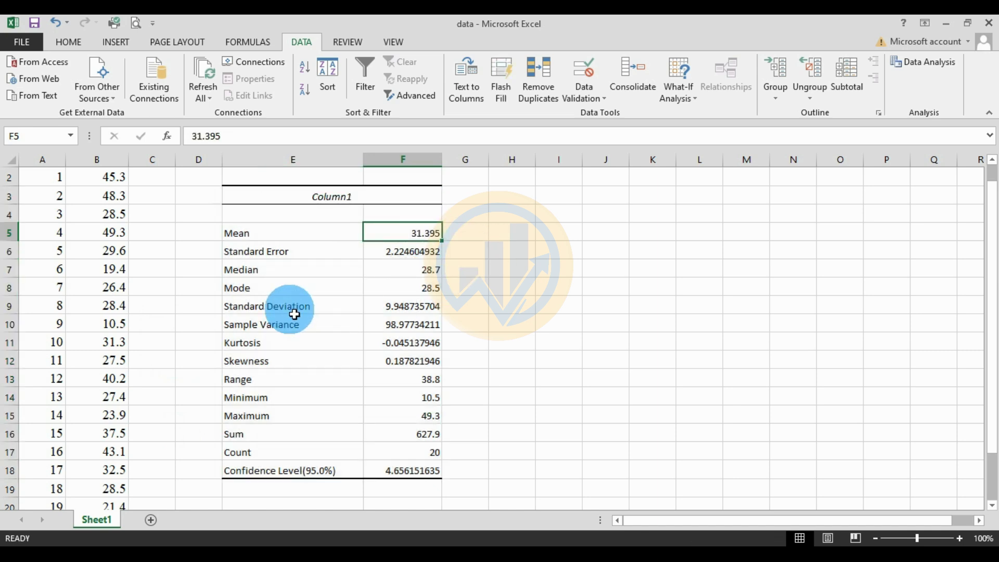
click(259, 257)
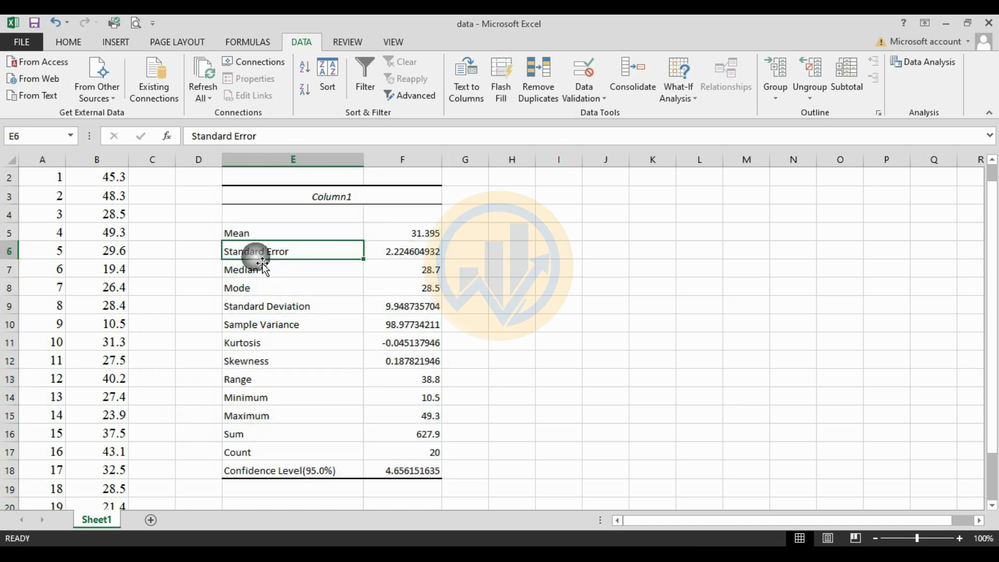
click(390, 260)
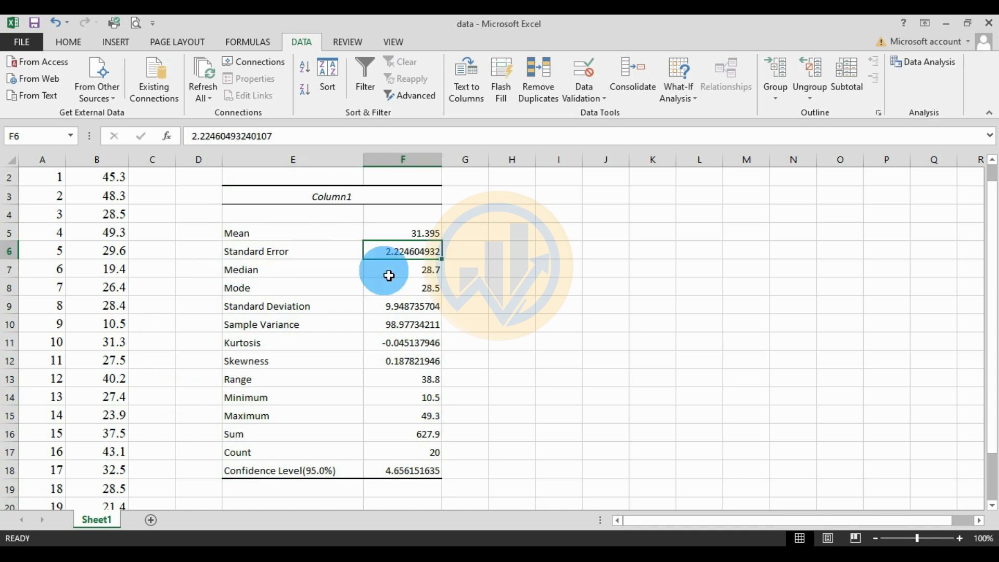
click(388, 263)
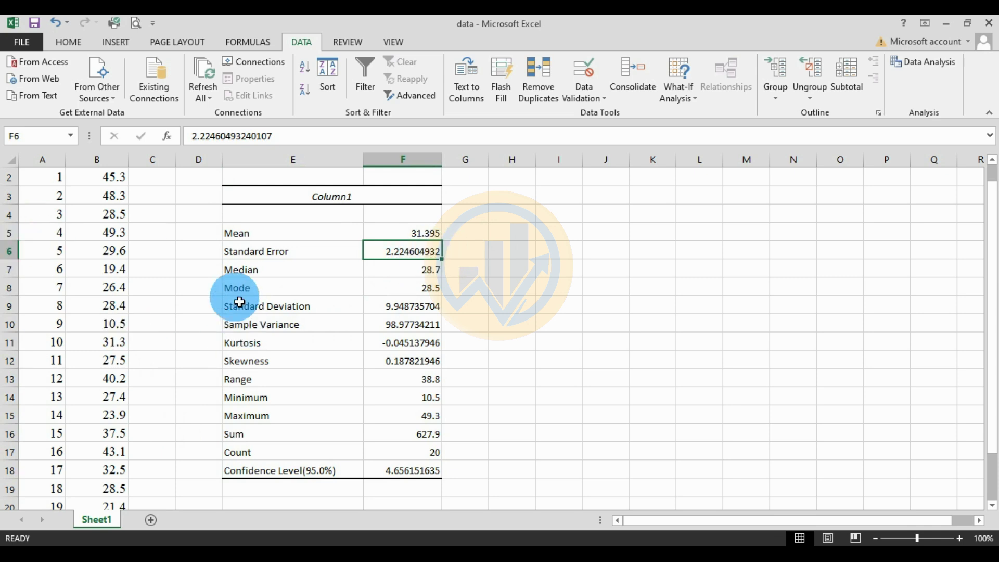
click(276, 273)
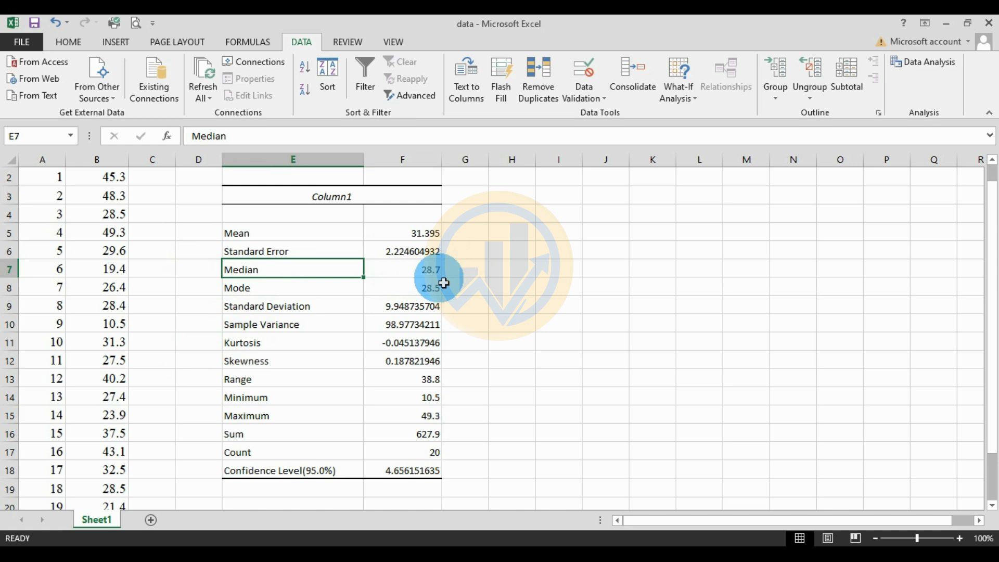
click(263, 290)
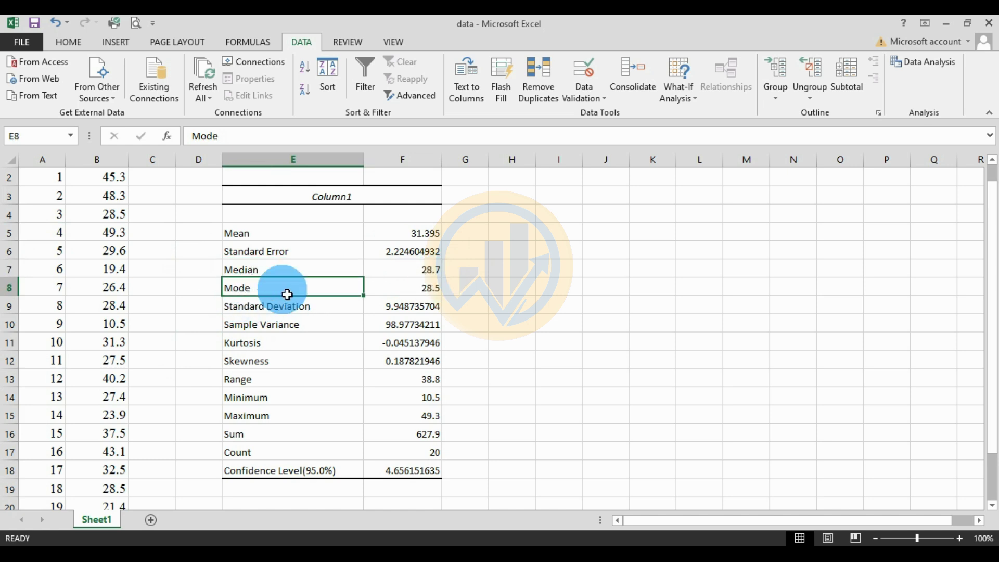
click(440, 293)
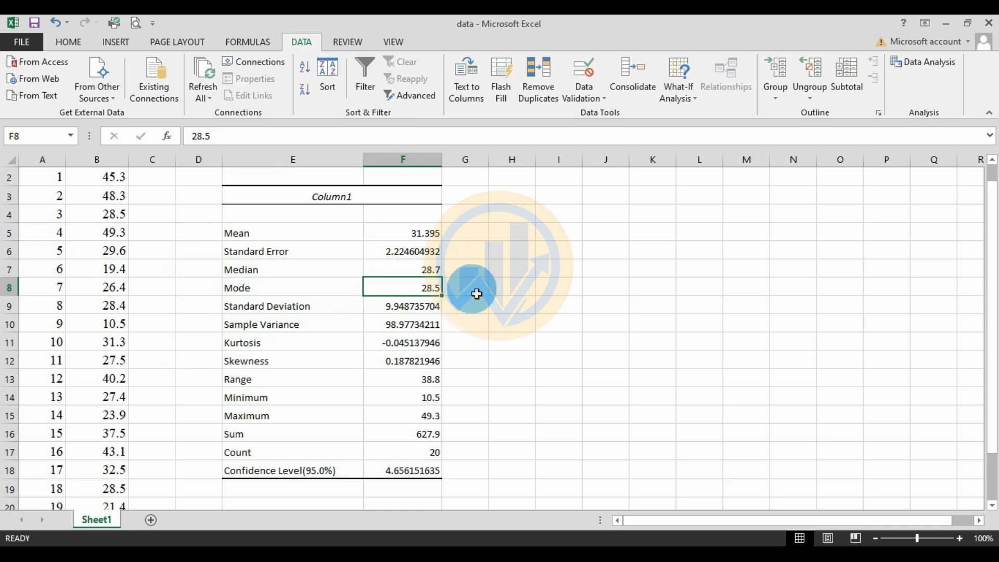
Review the standard deviation, sample variance, kurtosis and skewness in the results table.
click(312, 307)
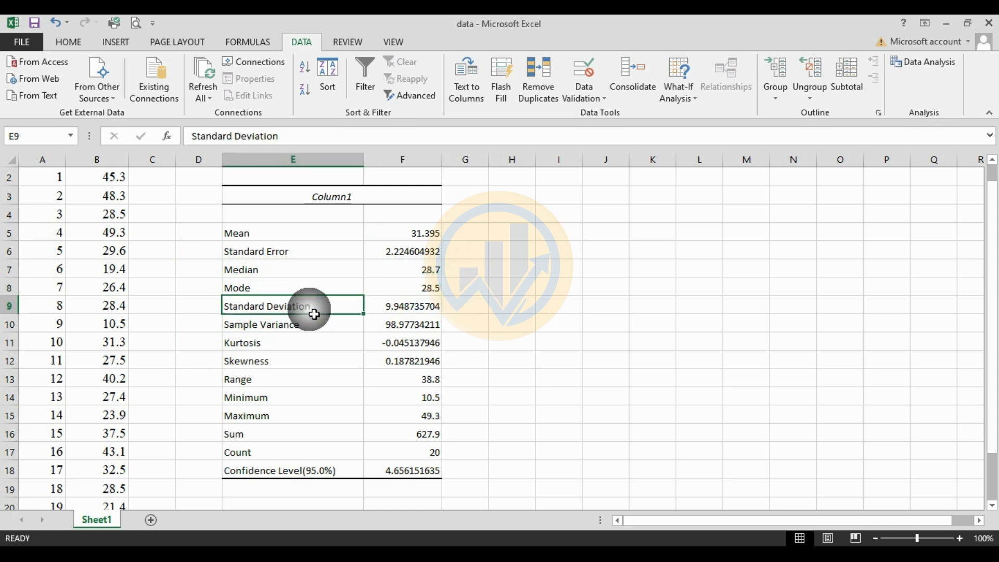
click(439, 313)
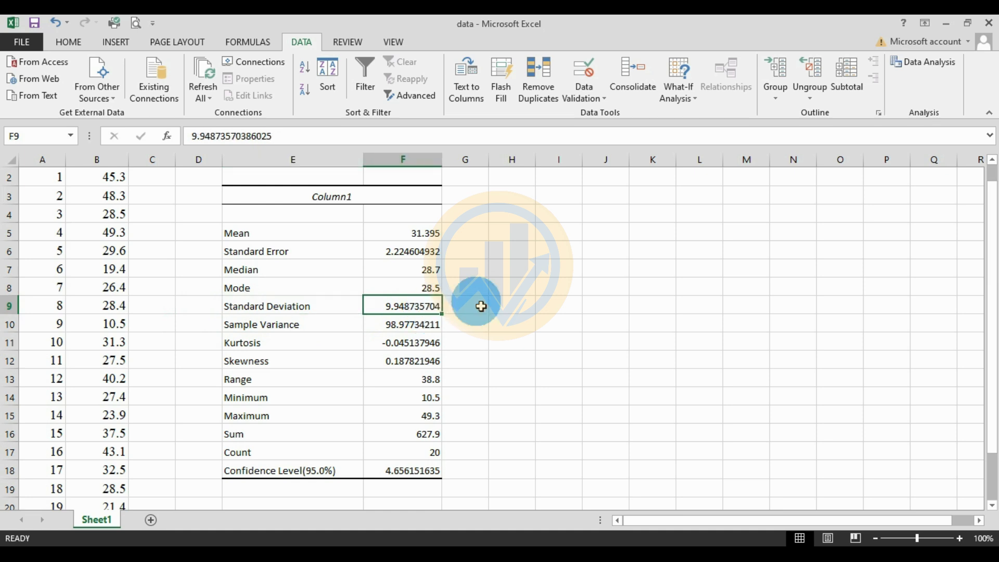
click(313, 329)
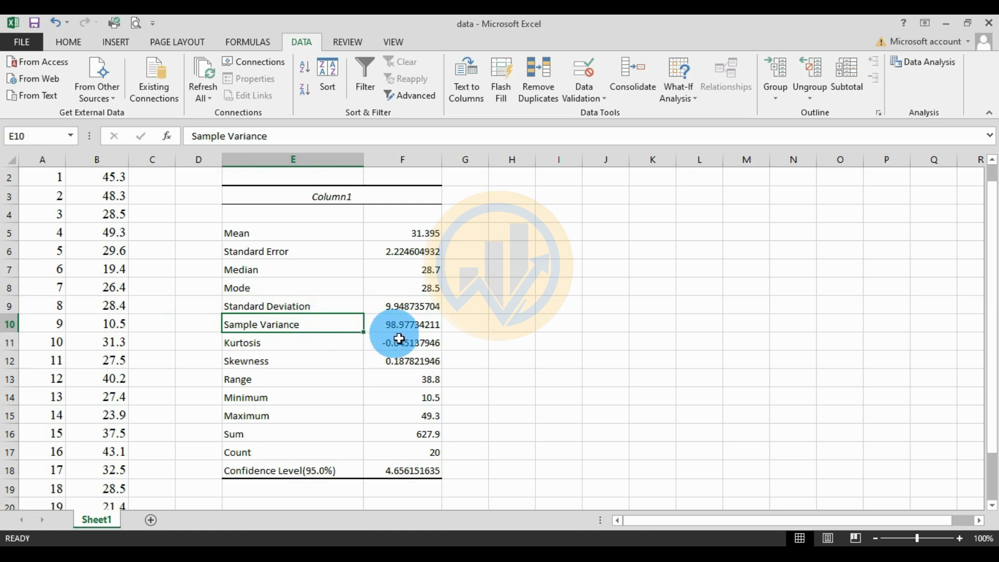
click(413, 329)
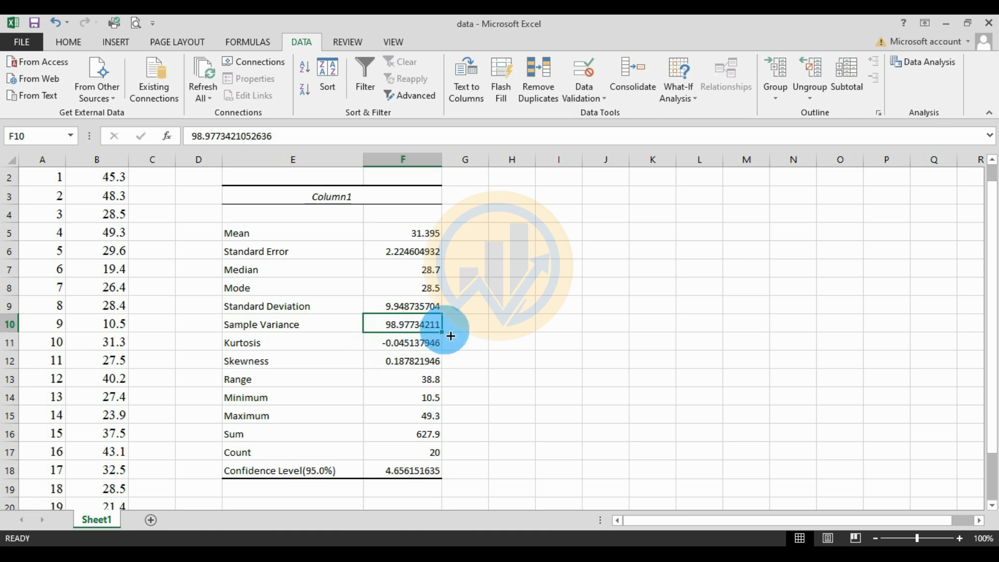
click(335, 343)
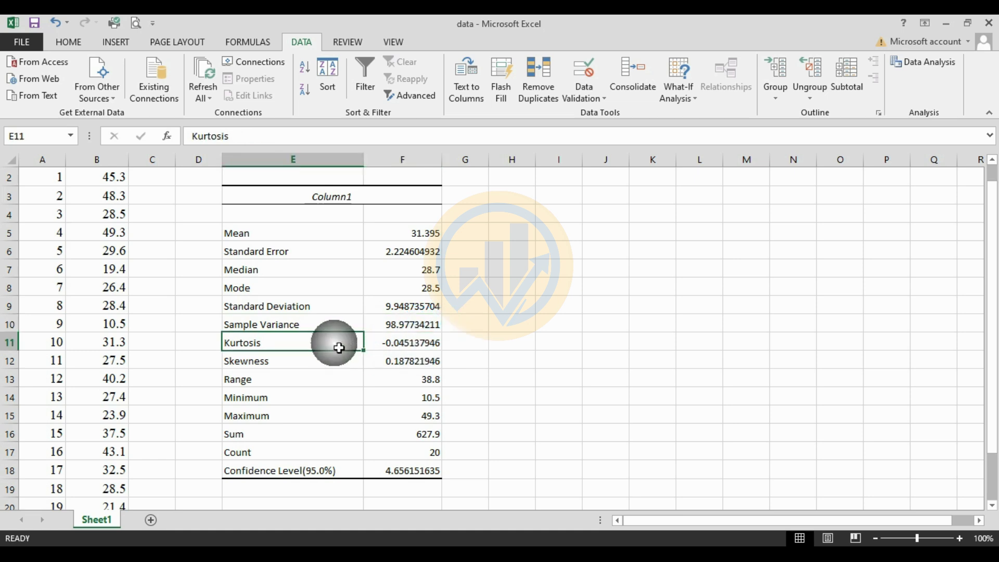
click(437, 349)
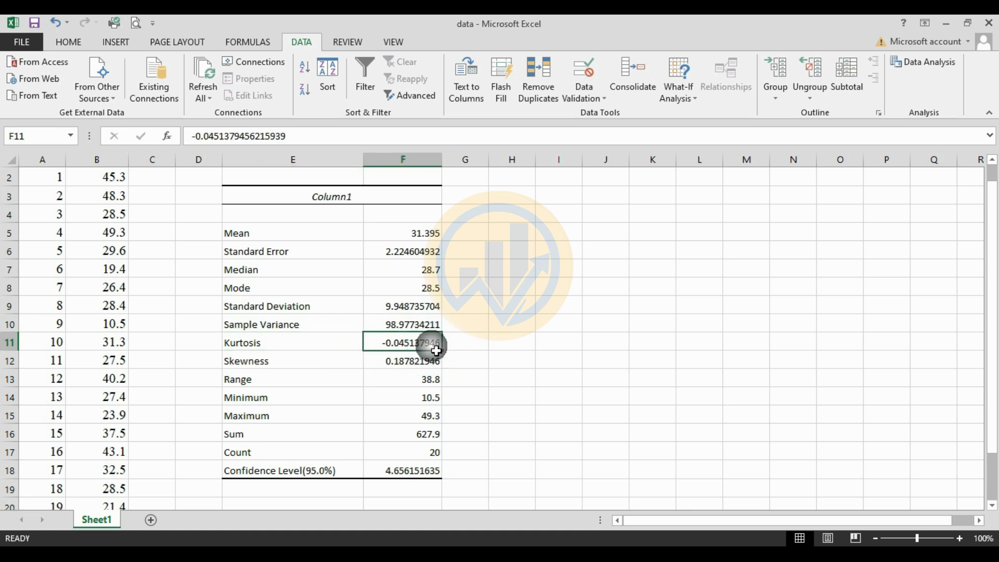
click(304, 367)
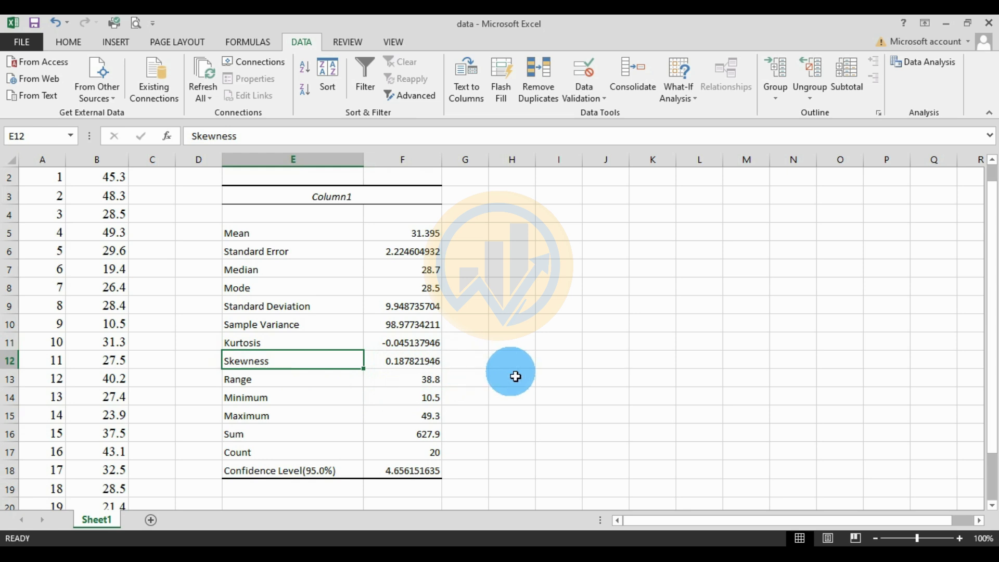
Examine the range, minimum and maximum statistics alongside the fish length data.
click(290, 385)
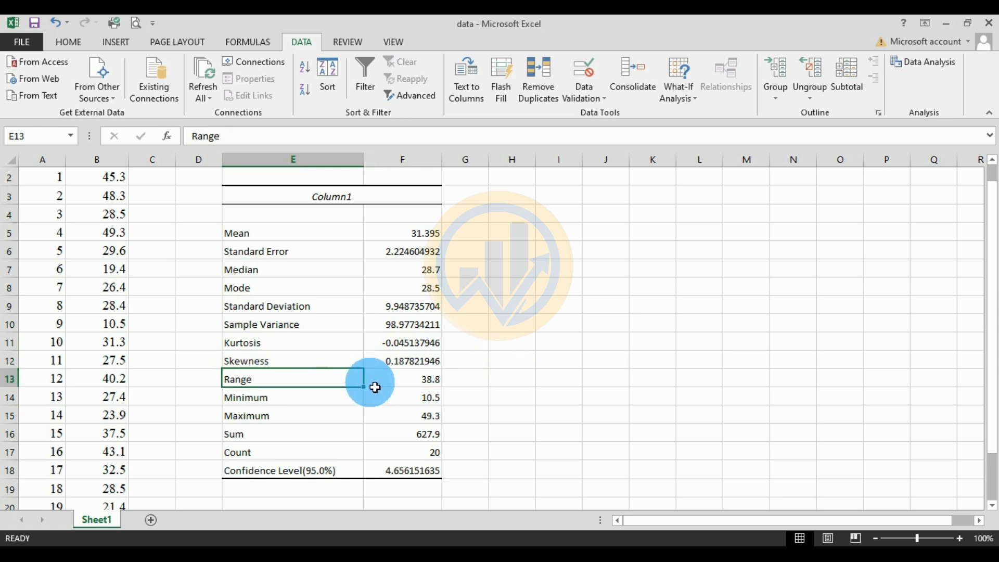
click(434, 385)
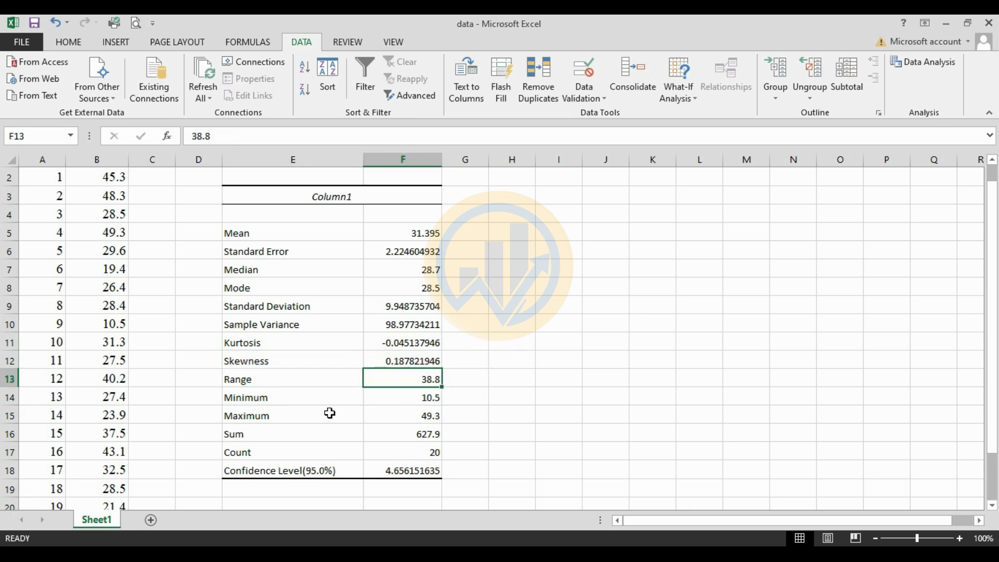
click(287, 403)
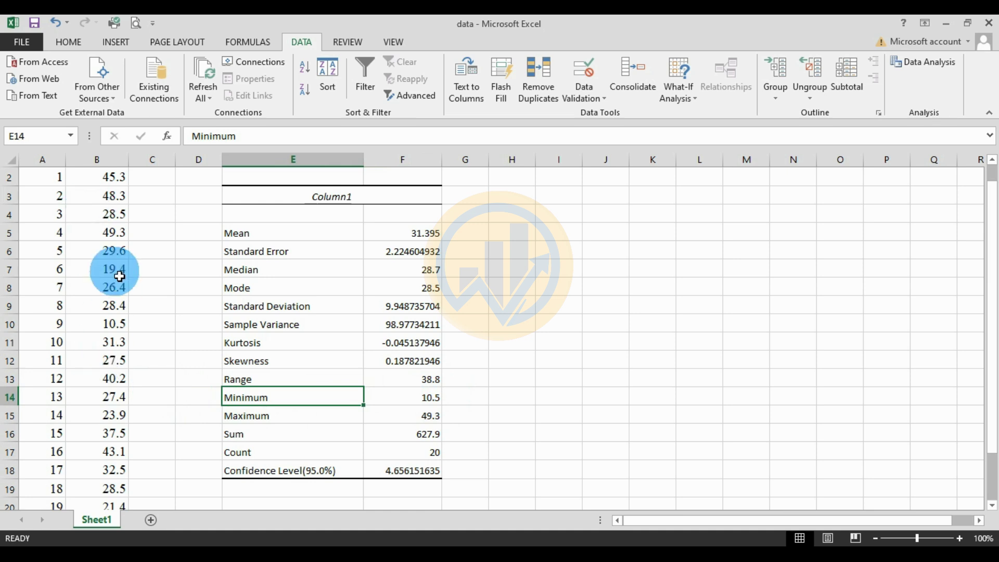
click(433, 402)
click(262, 415)
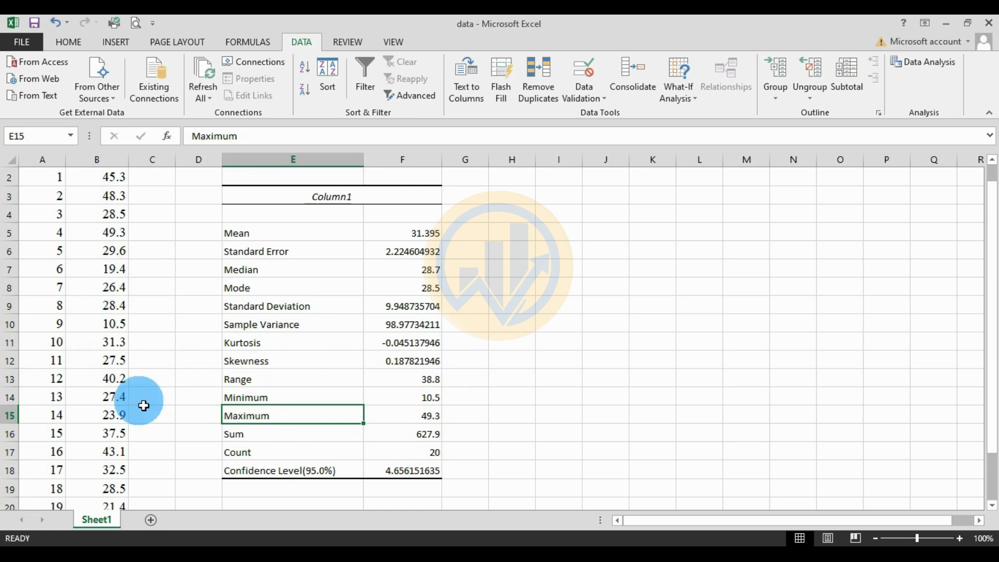
click(438, 419)
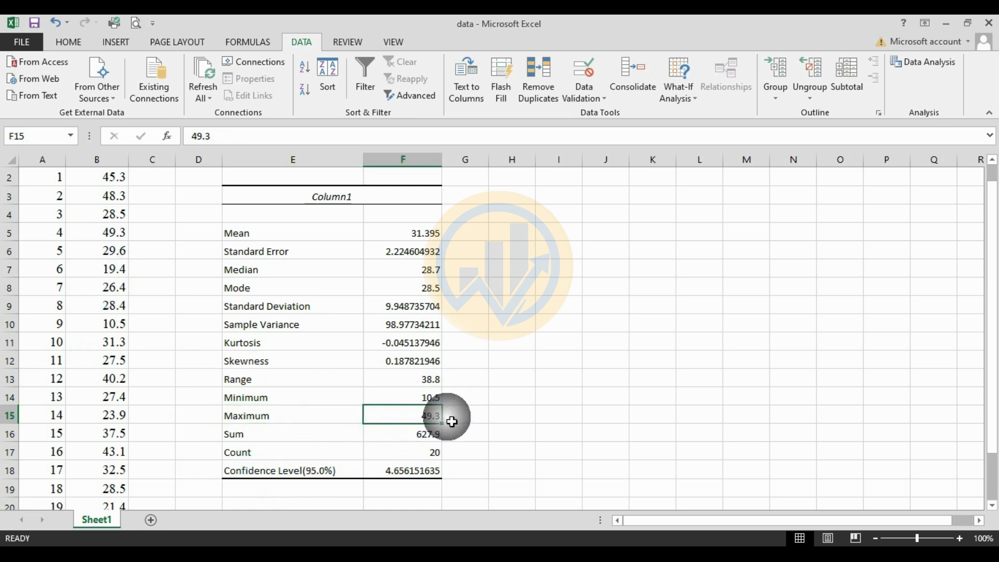
Check the sum and count statistics against the numbered rows of fish length data.
click(281, 435)
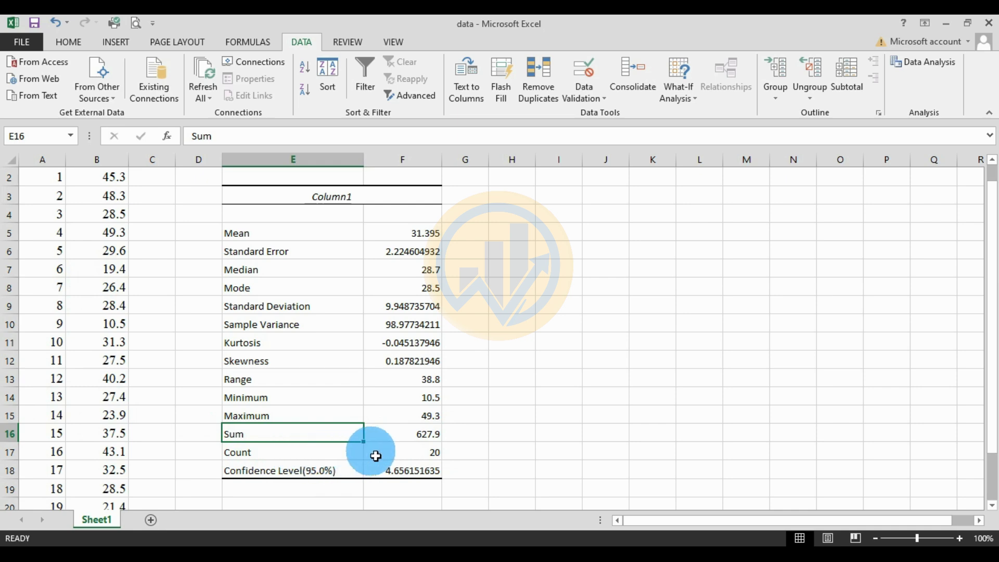
click(401, 452)
scroll(73, 398, down, 4)
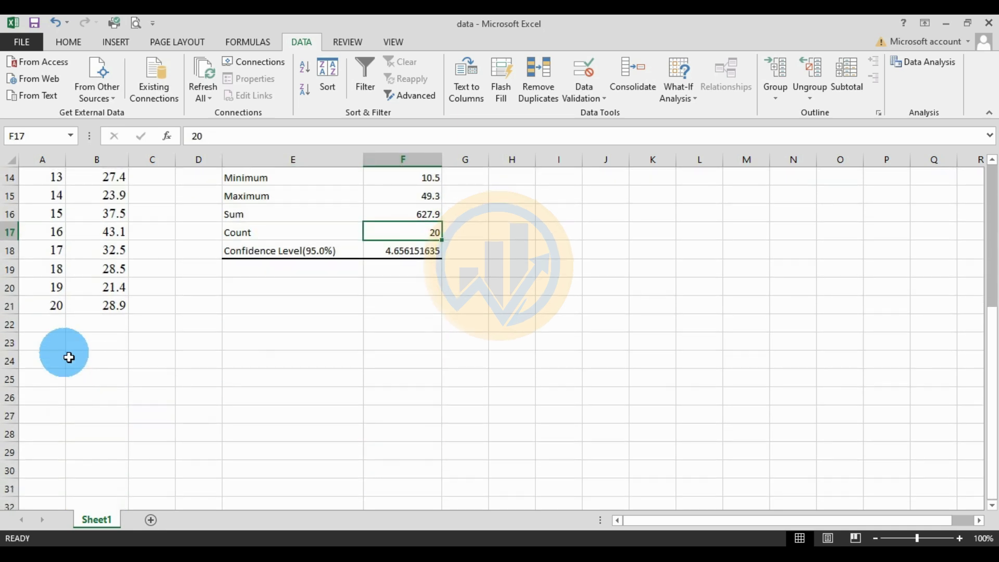
scroll(69, 358, up, 4)
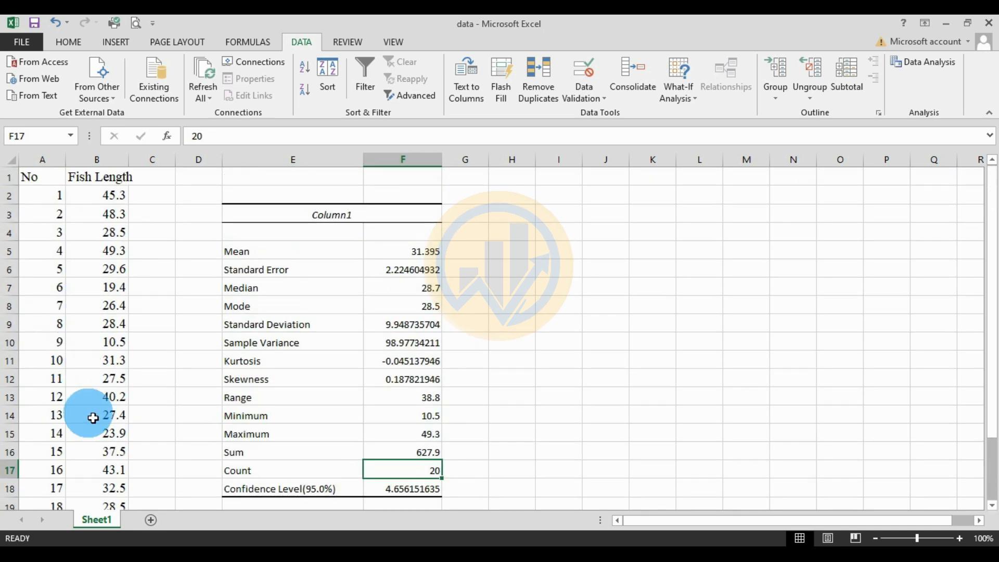
scroll(93, 418, down, 3)
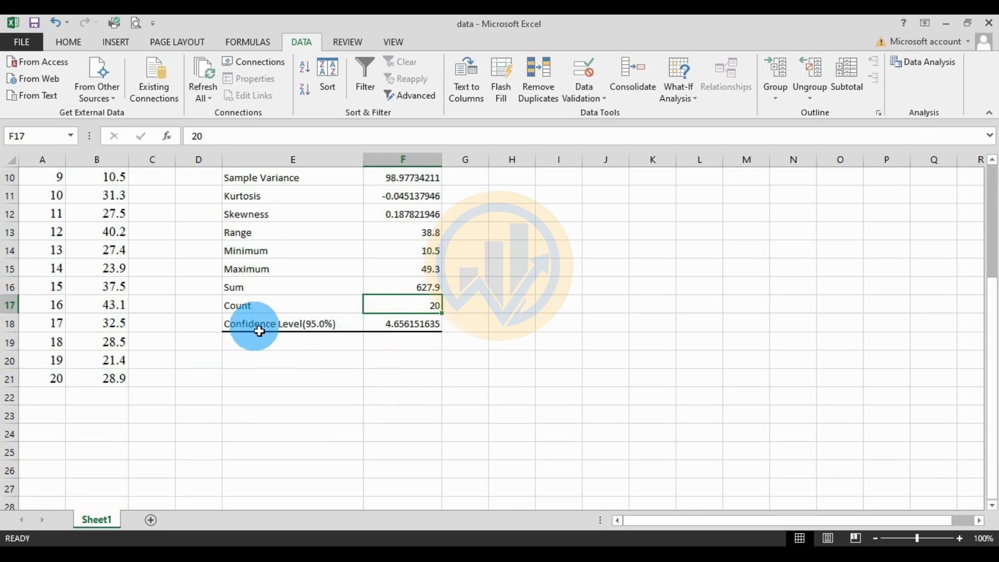
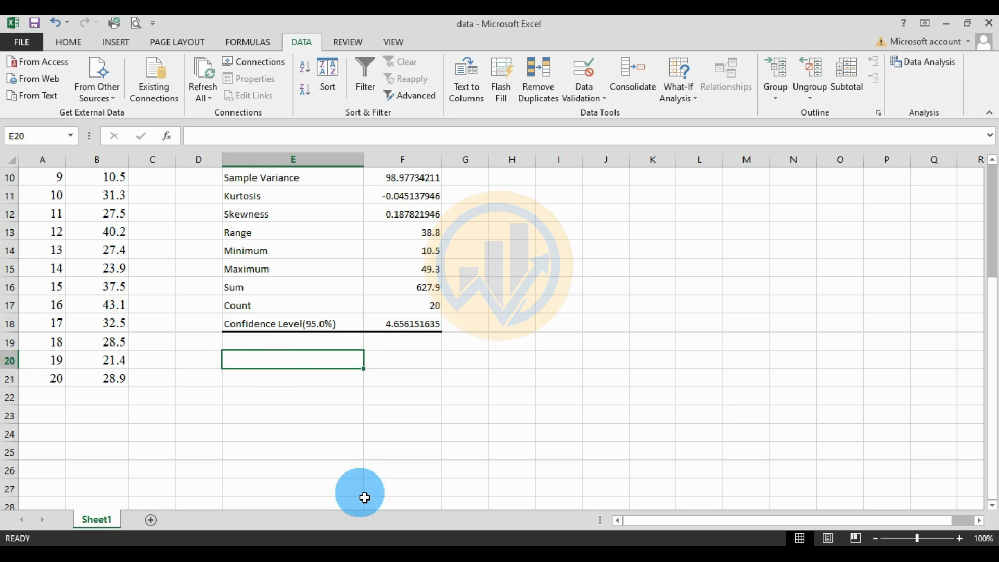
Enter the label "Confidence Minimum Level" in cell E20 and widen column E to fit it.
text(Confidence Minimum Level)
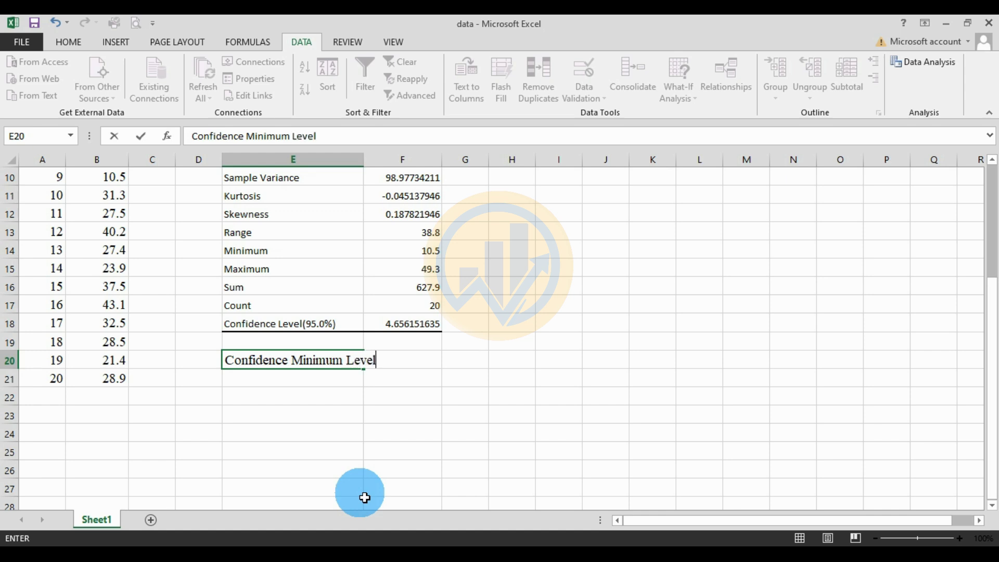
click(383, 470)
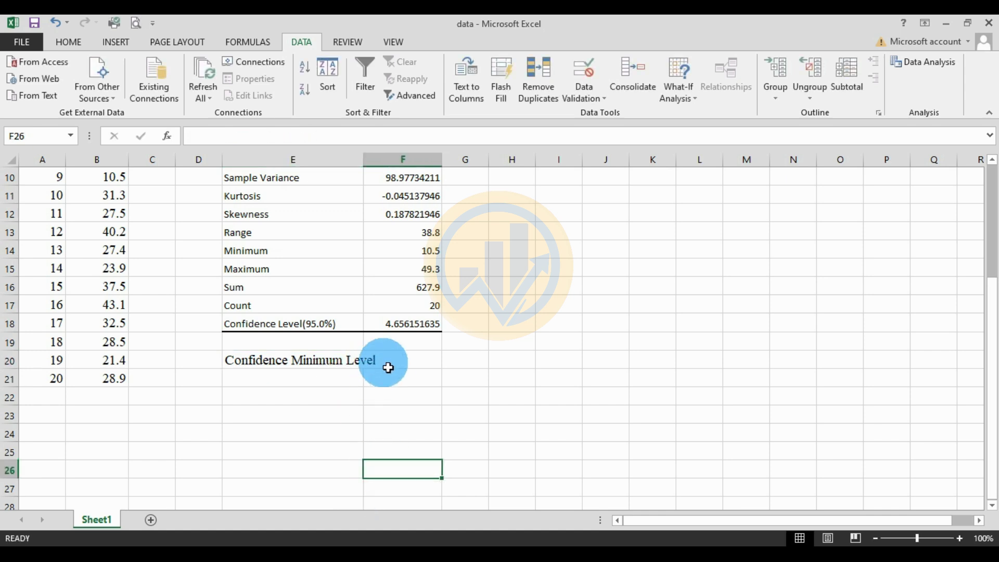
drag(364, 160, 392, 160)
Calculate the lower confidence limit in cell F20 by subtracting the confidence level from the mean with =F5-F18.
double_click(431, 359)
click(481, 427)
click(427, 361)
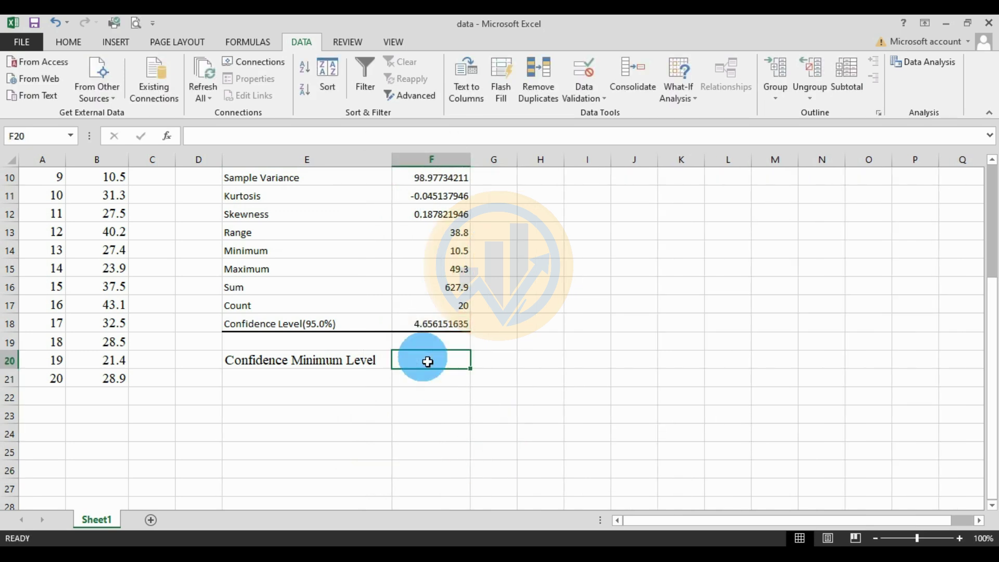
text(=)
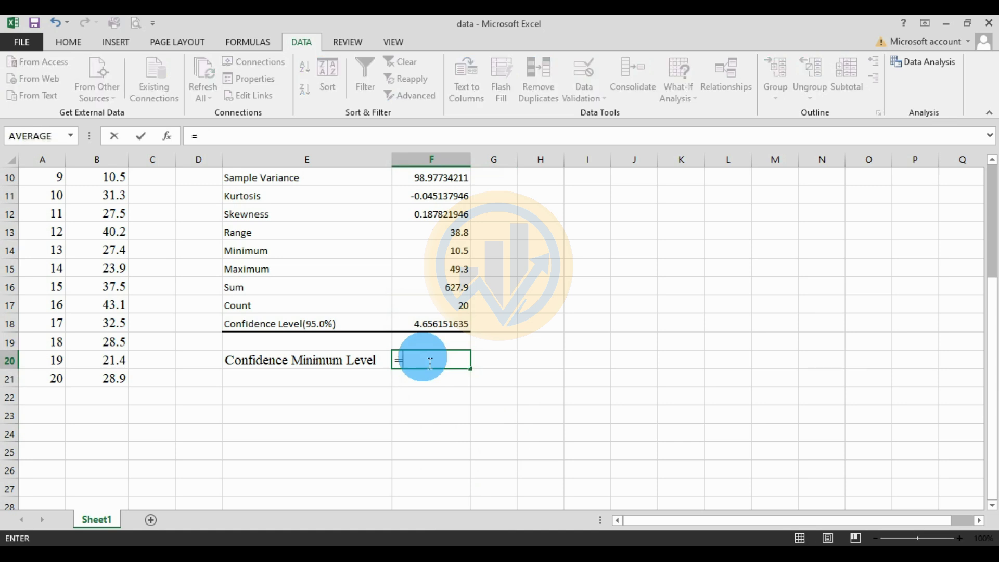
text(F5-F18)
key(Return)
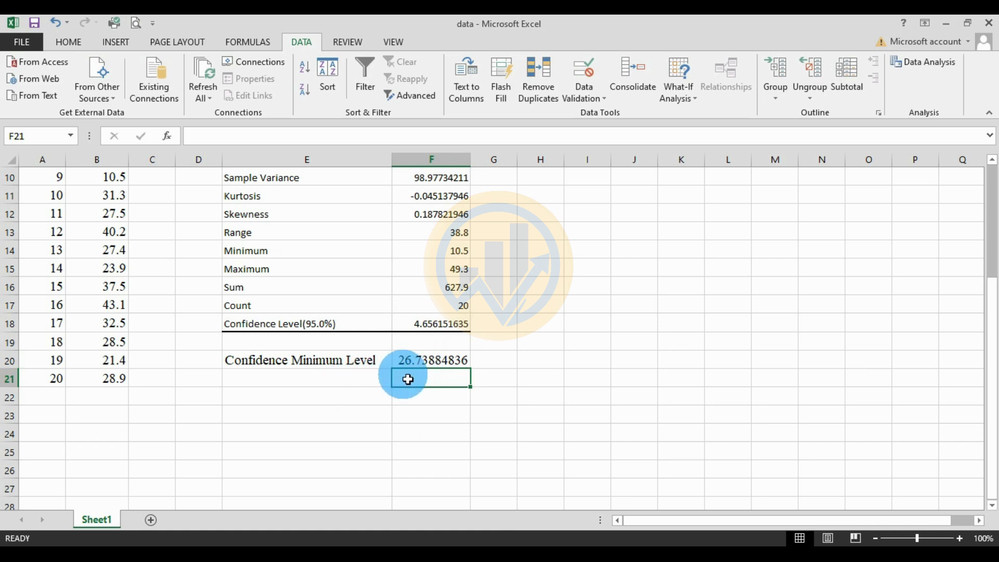
Enter the label "Confidence Maximum Level" in cell E21, below the minimum level label.
click(312, 385)
click(313, 393)
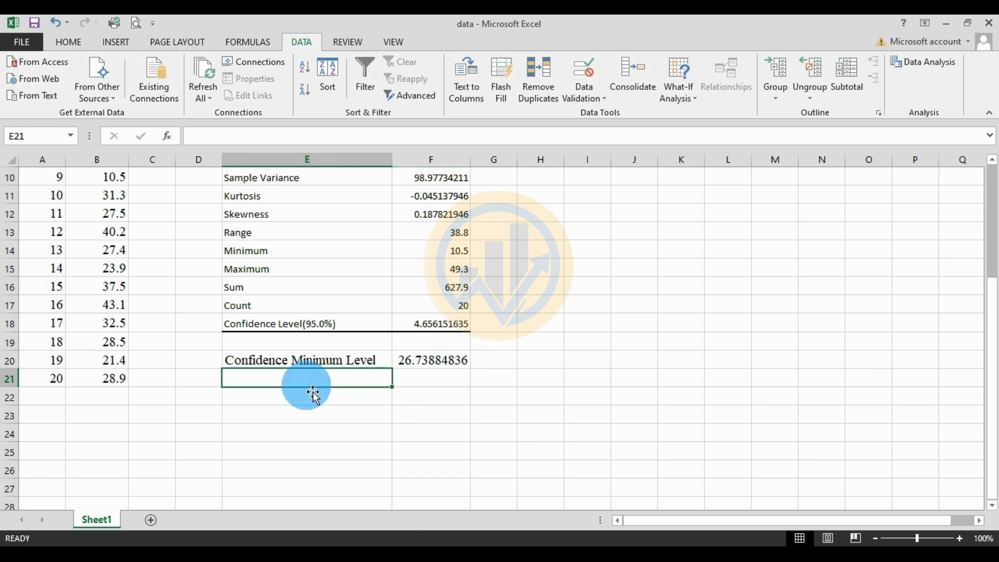
text(Confidence Minimum Level)
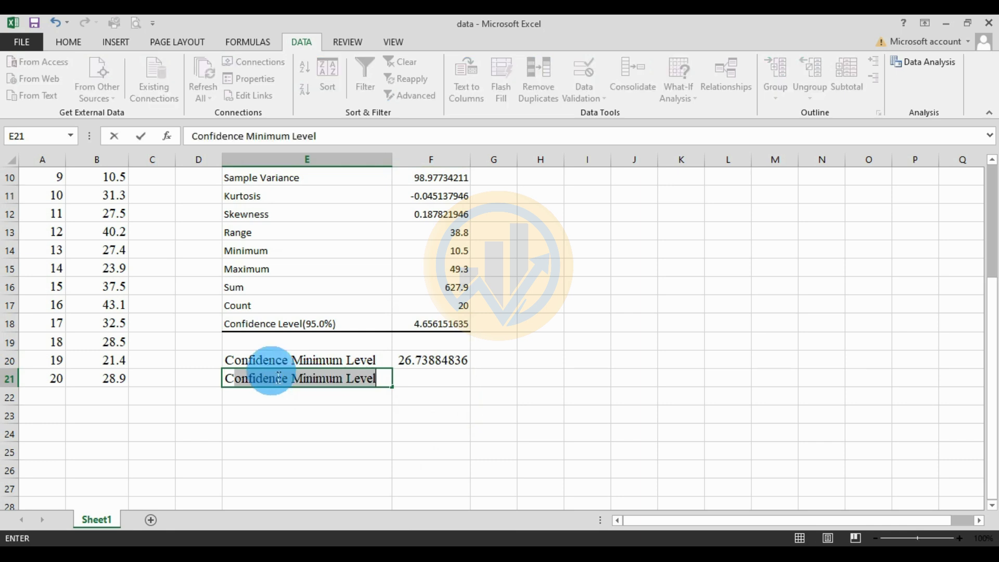
click(308, 394)
click(343, 393)
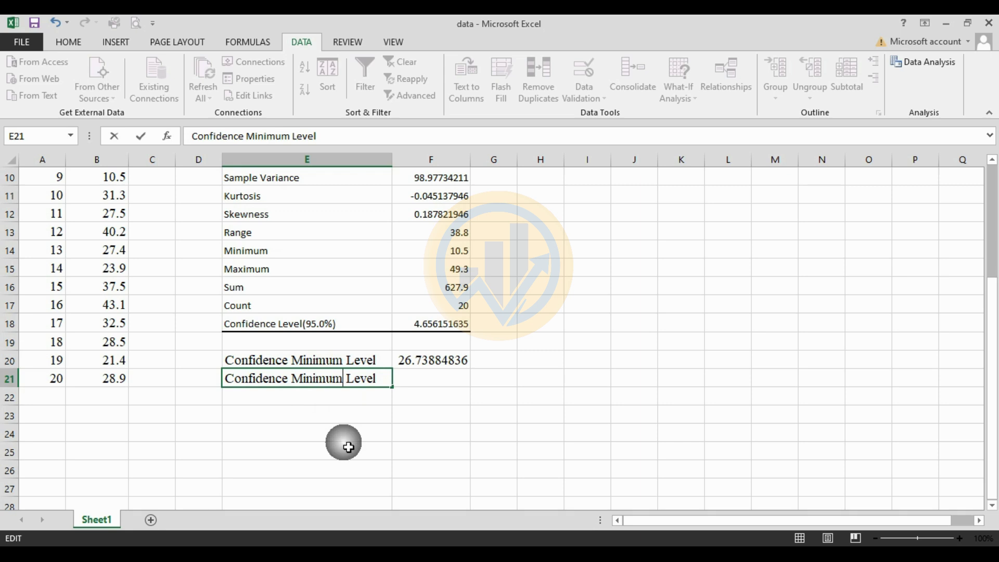
key(BackSpace)
key(BackSpace)
key(BackSpace)
key(BackSpace)
key(BackSpace)
key(BackSpace)
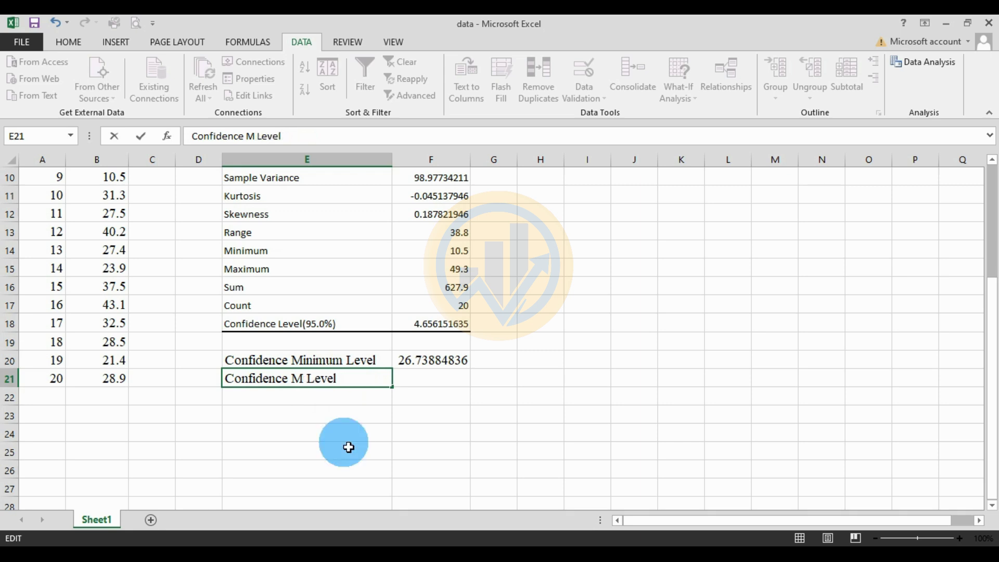
text(ax)
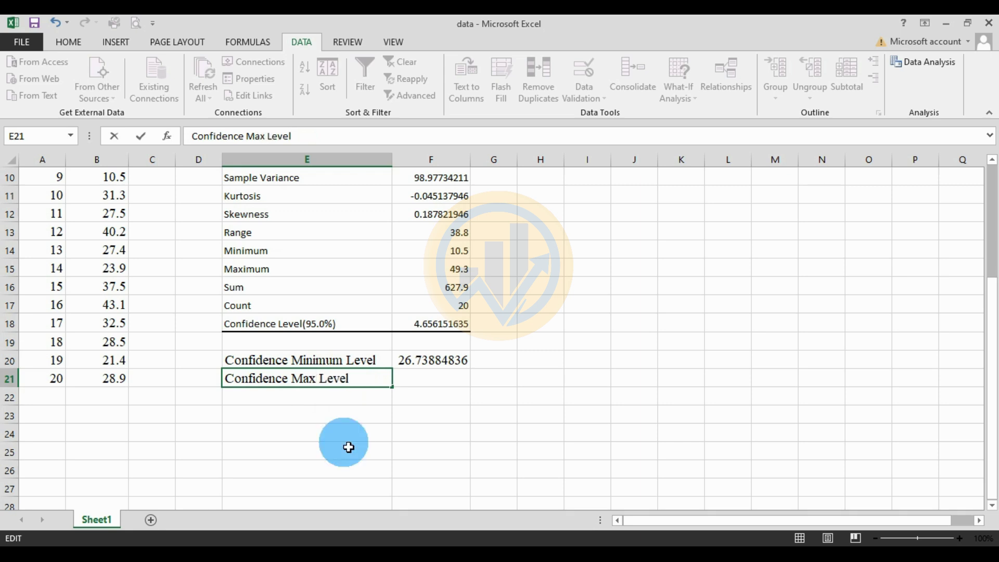
text(imum)
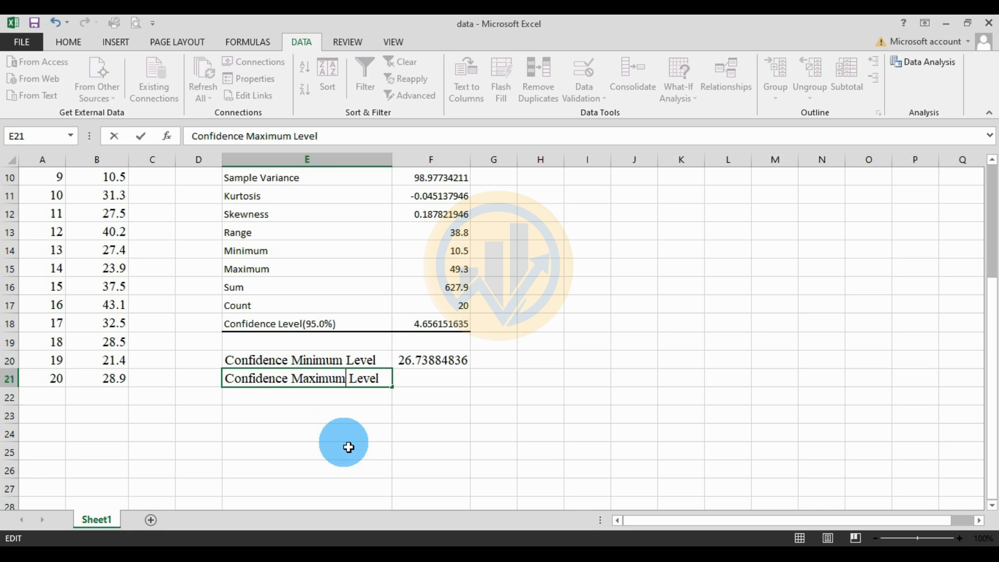
Prefix the confidence maximum and minimum labels in cells E21 and E20 with "95%" and widen column E to fit them.
click(224, 378)
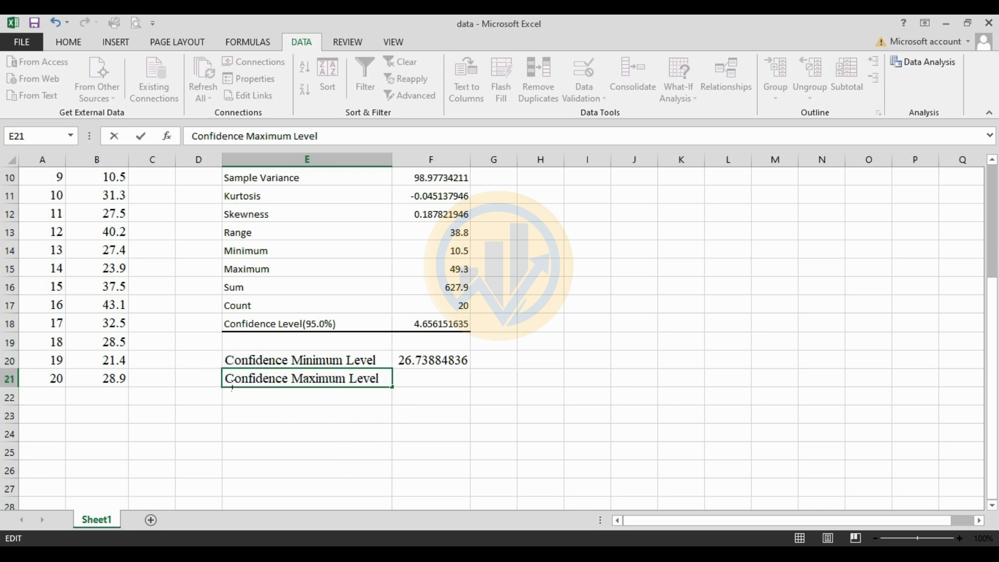
text(95%)
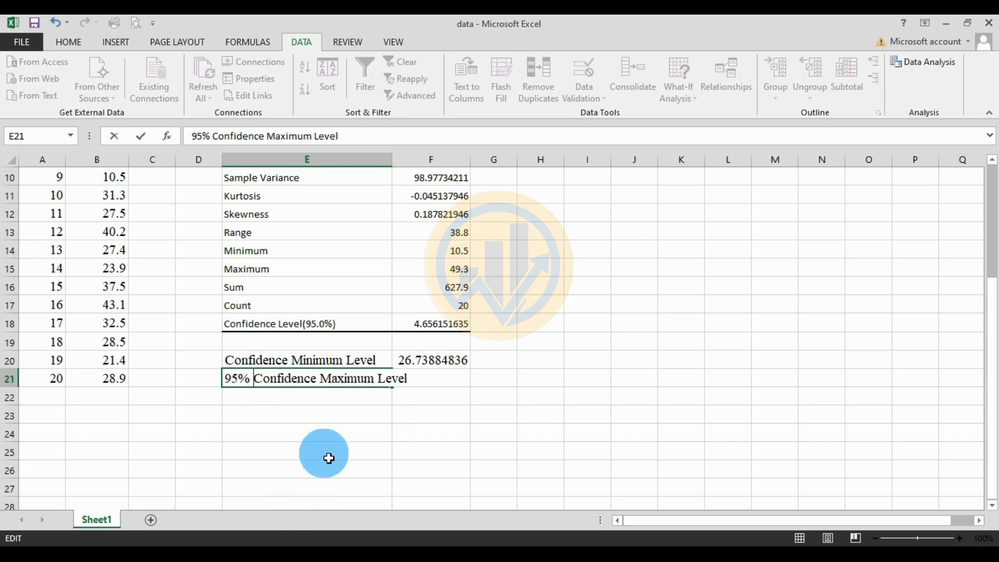
click(317, 434)
click(230, 359)
double_click(242, 397)
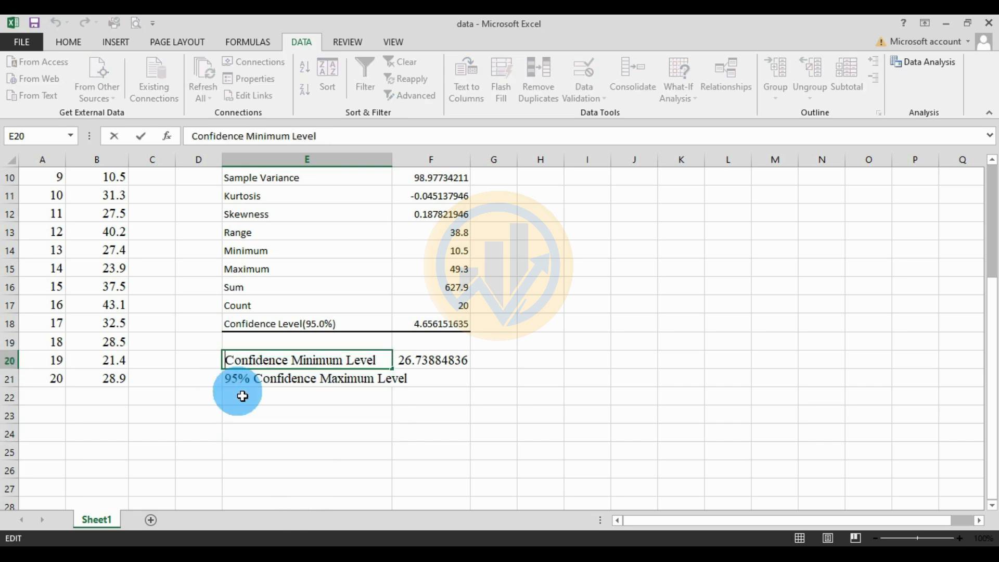
text(95%)
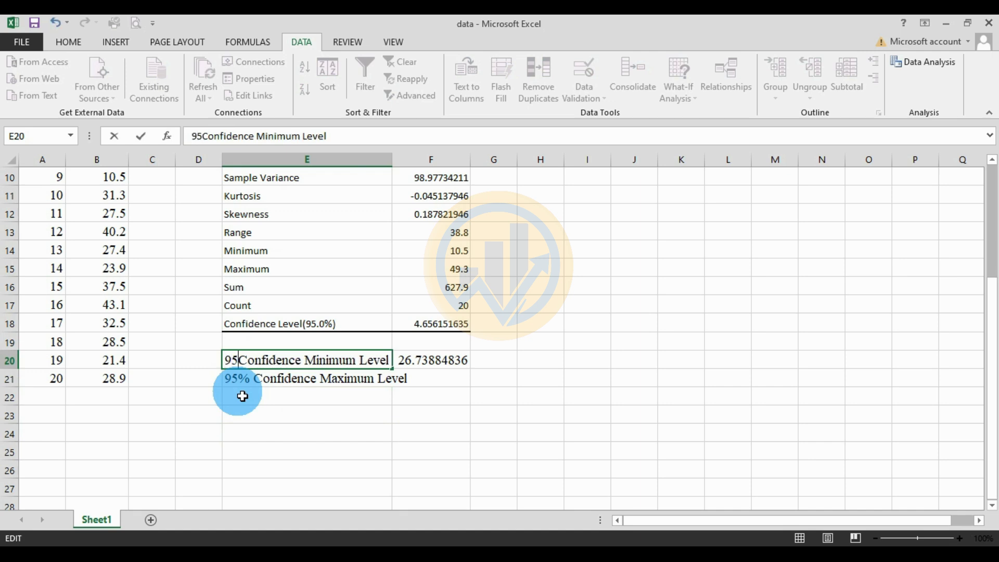
click(242, 397)
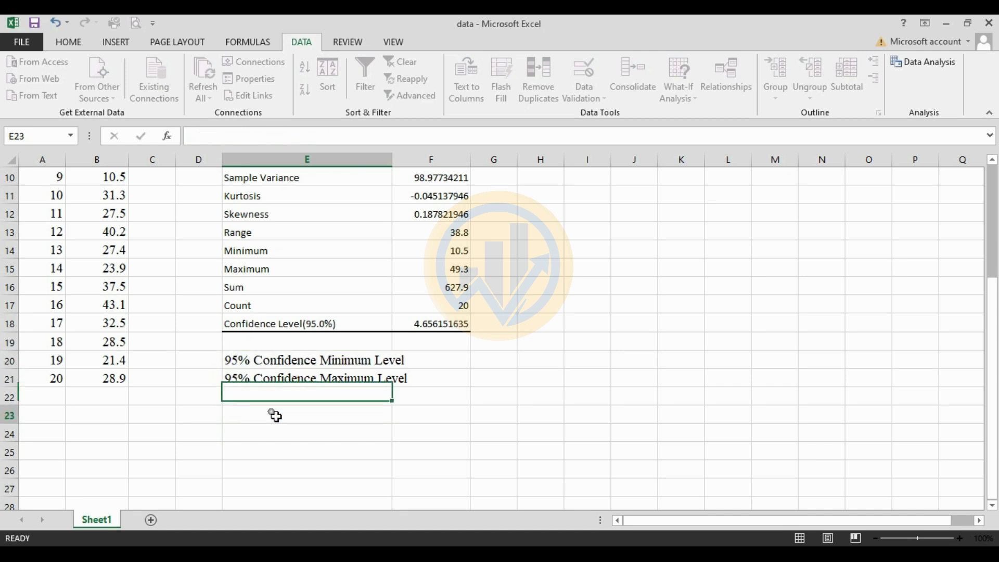
click(272, 415)
drag(395, 160, 412, 161)
Calculate the upper confidence limit in cell F21 by adding the confidence level to the mean with =F5+F18.
click(448, 383)
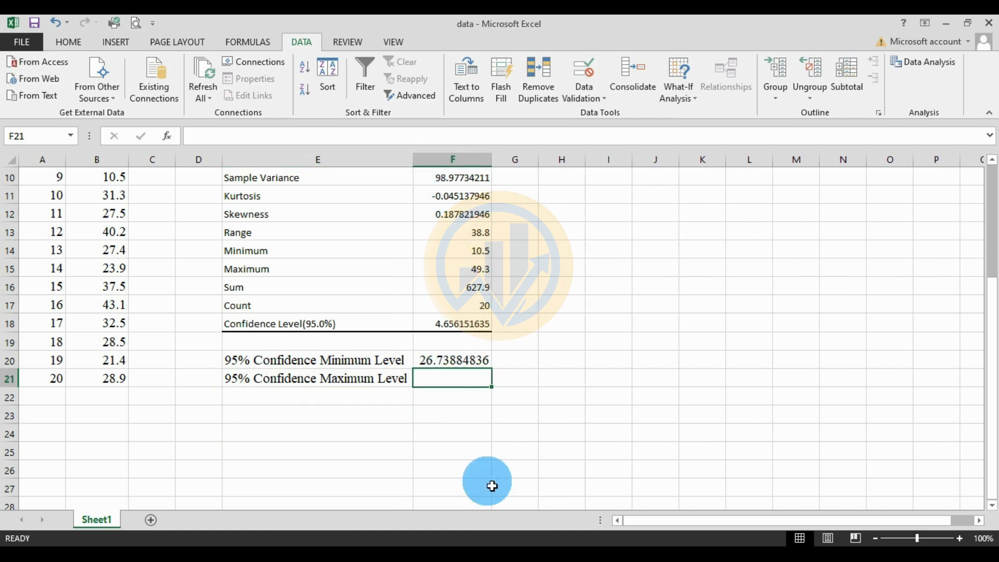
text(=)
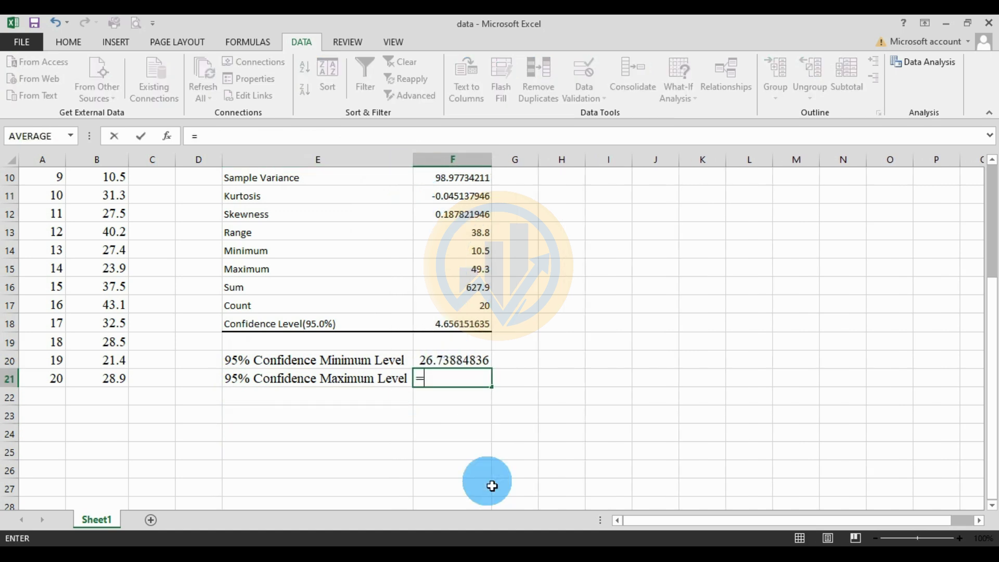
text(F5)
text(+F18)
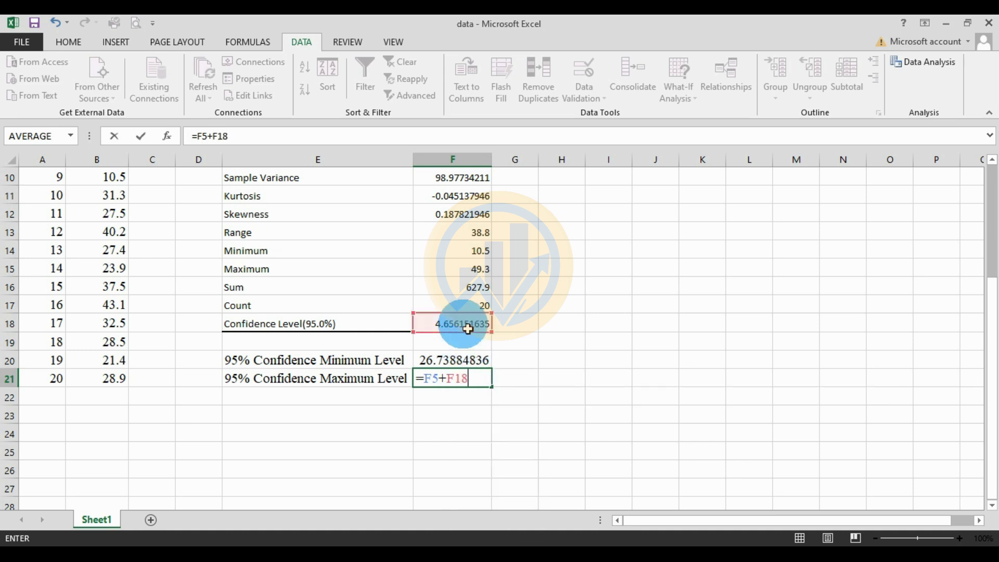
key(Return)
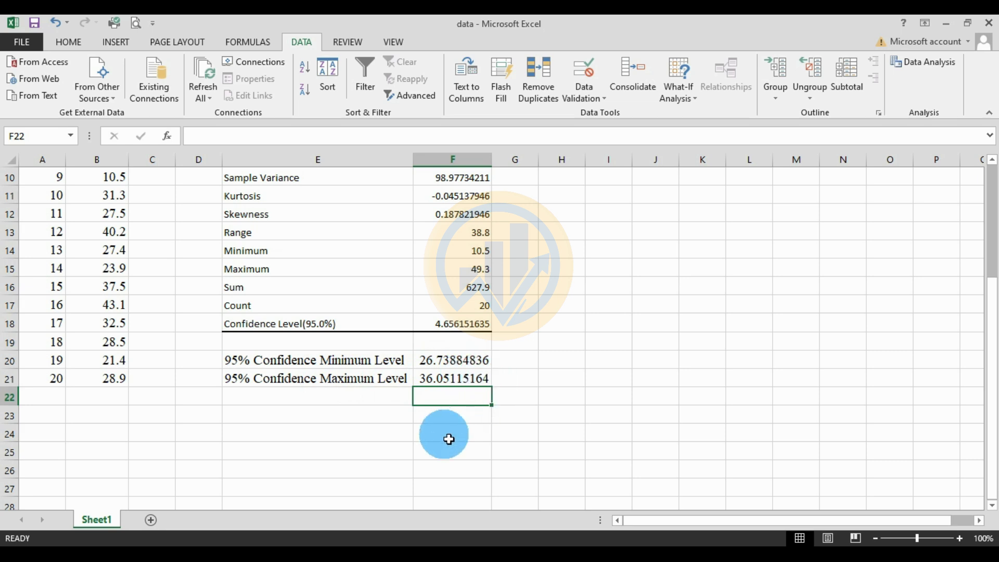
Copy the fish length values in B2:B21 and paste them transposed as a row starting at cell H2.
scroll(123, 301, up, 3)
drag(116, 195, 139, 499)
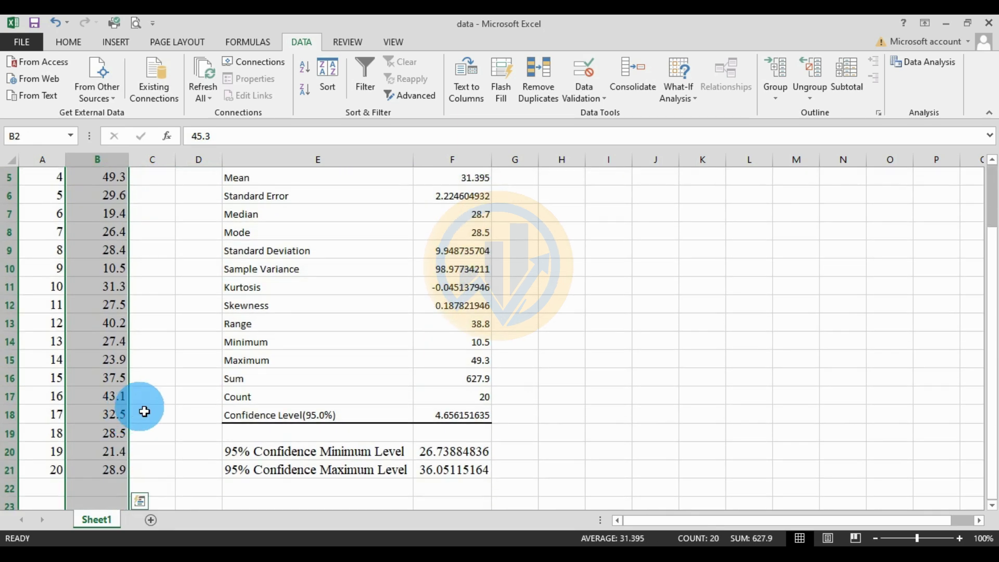
scroll(151, 397, up, 1)
click(169, 357)
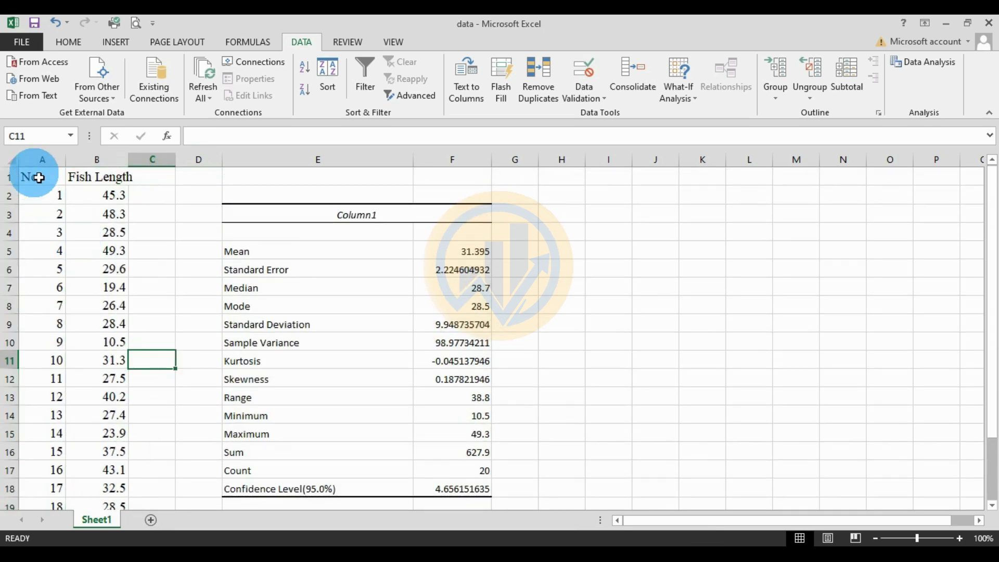
drag(99, 177, 99, 323)
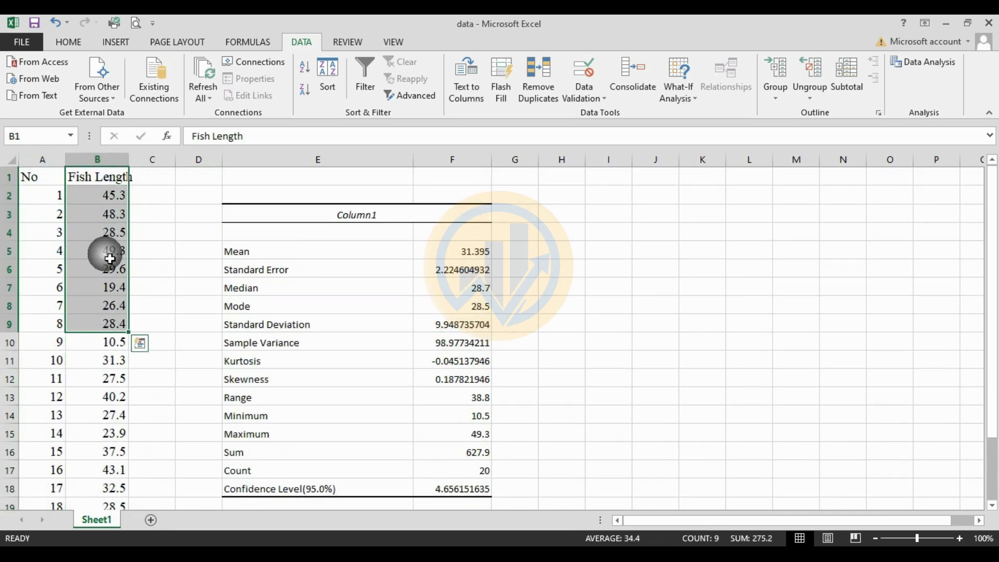
drag(110, 205, 106, 470)
right_click(107, 471)
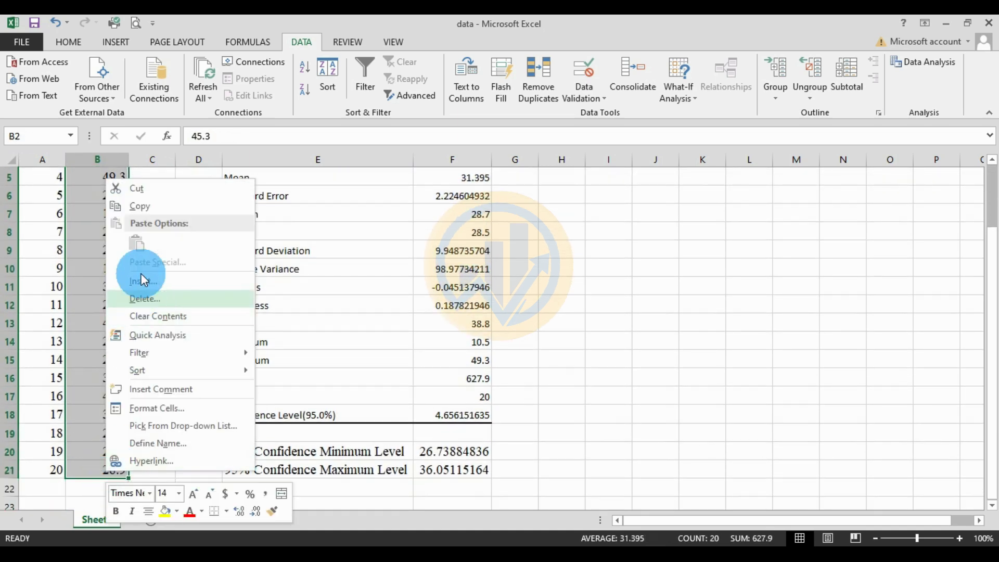
click(142, 207)
scroll(143, 213, up, 2)
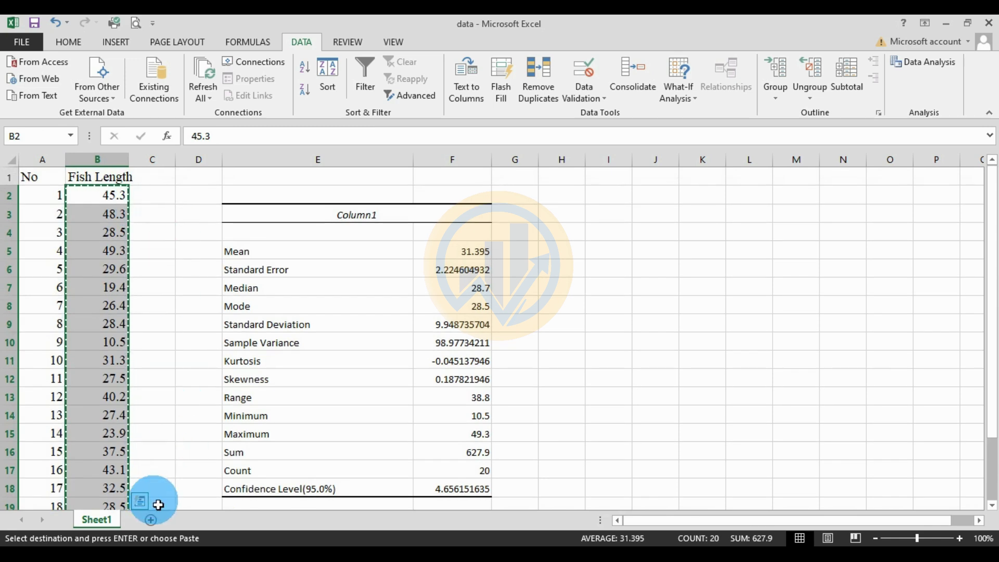
right_click(566, 196)
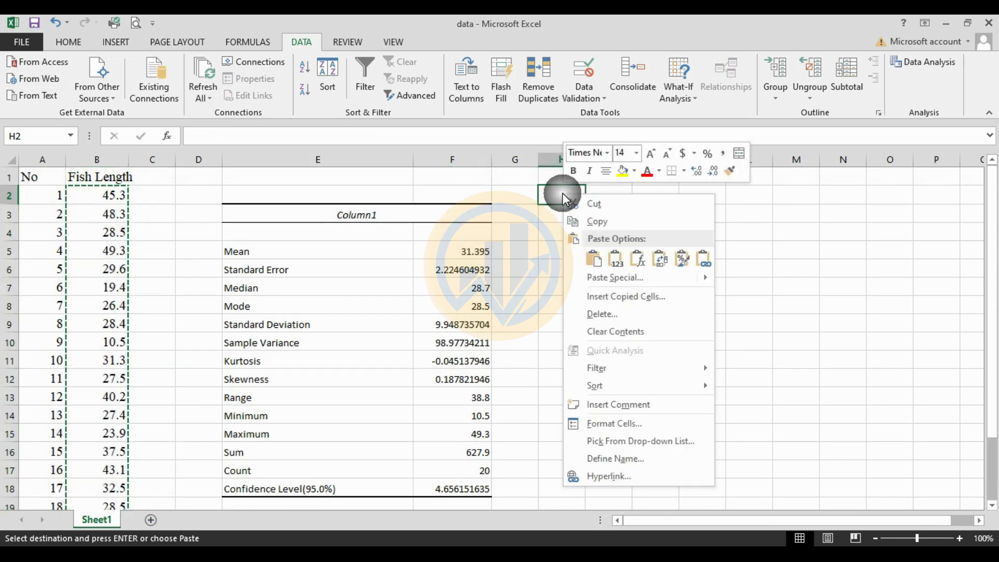
click(660, 261)
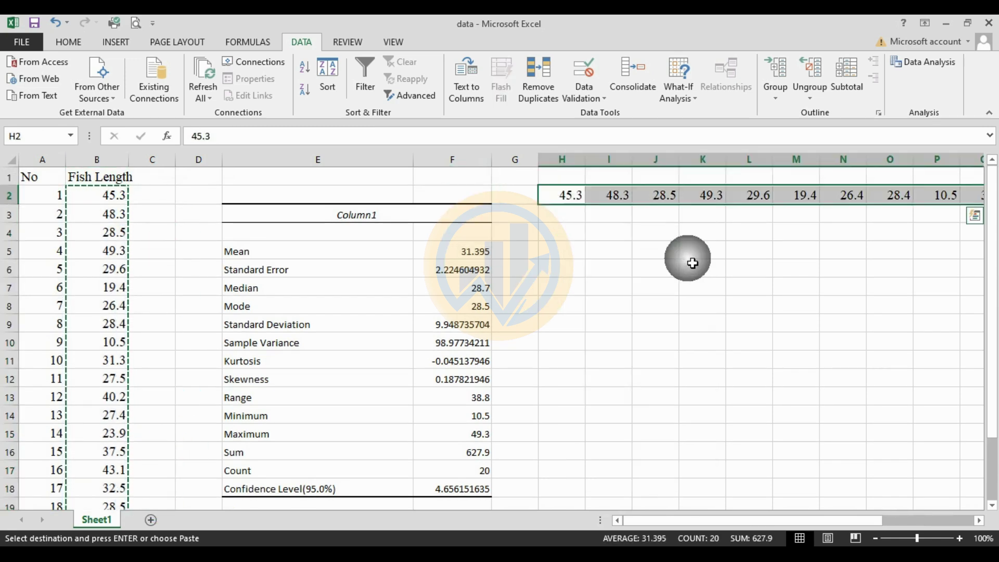
mouse_move(713, 513)
mouse_down()
mouse_move(700, 520)
mouse_move(785, 520)
mouse_move(720, 520)
mouse_up()
click(498, 213)
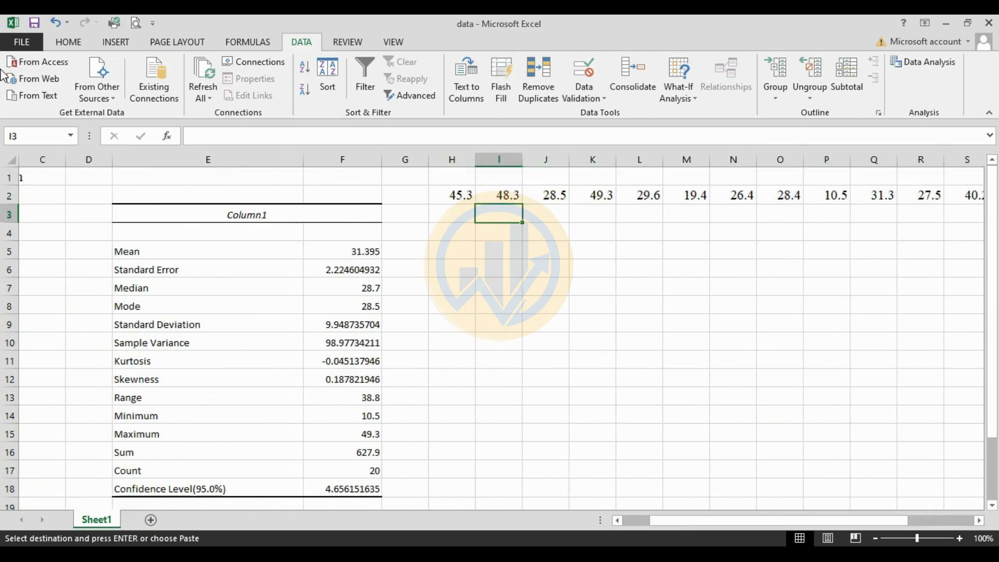
Set up a Descriptive Statistics analysis grouped by rows with the transposed data in H2:AA2 as input range.
click(917, 62)
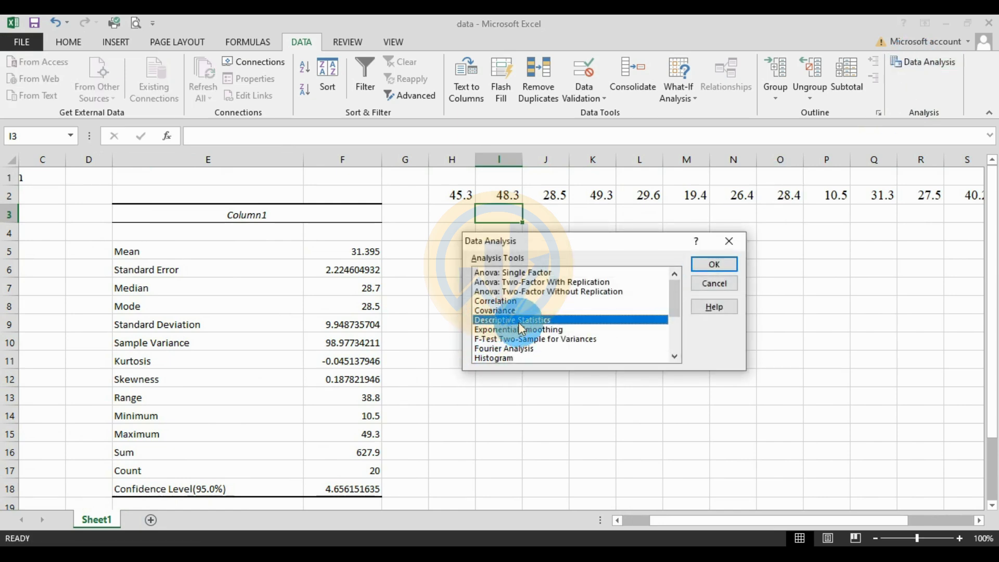
click(709, 265)
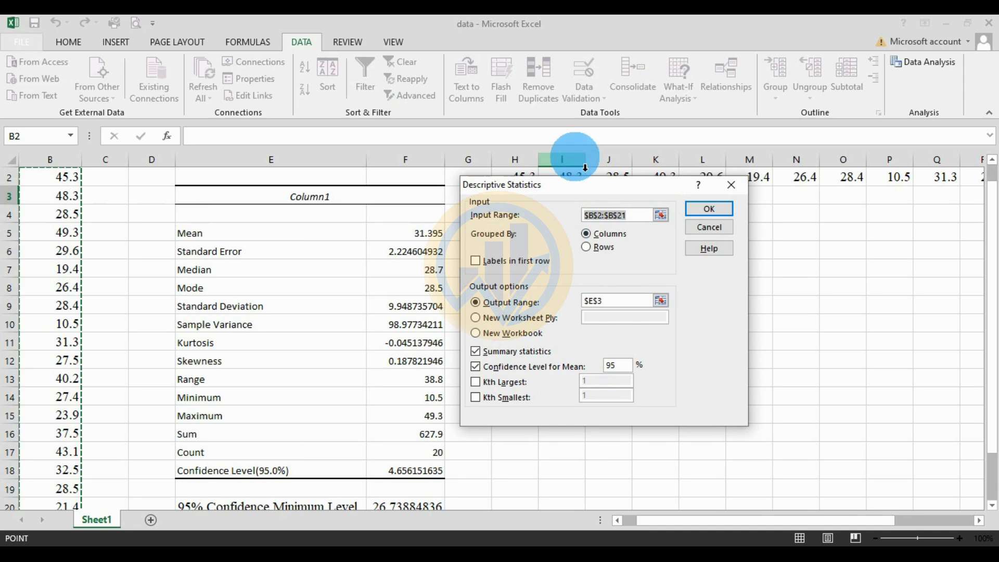
drag(589, 189, 596, 270)
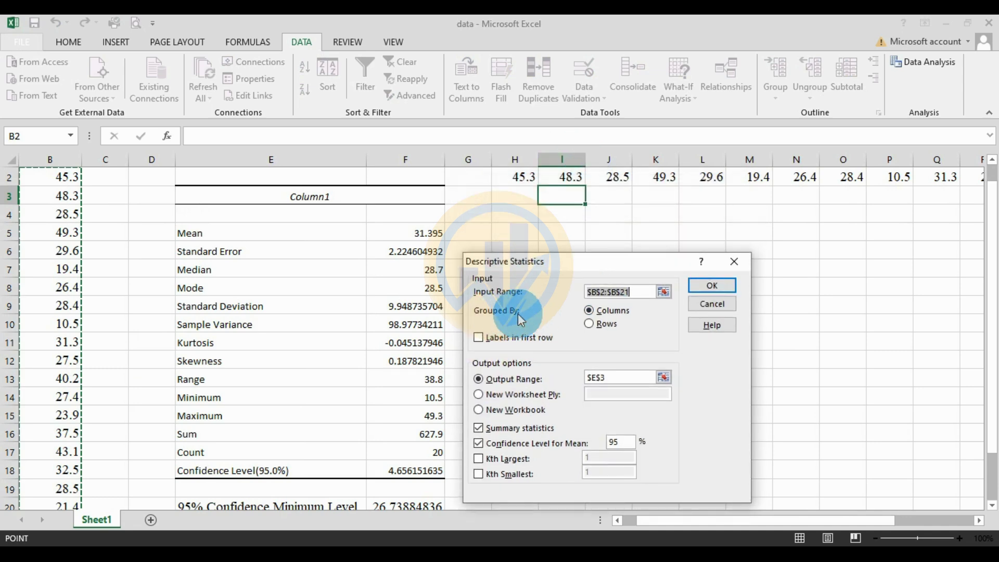
click(589, 325)
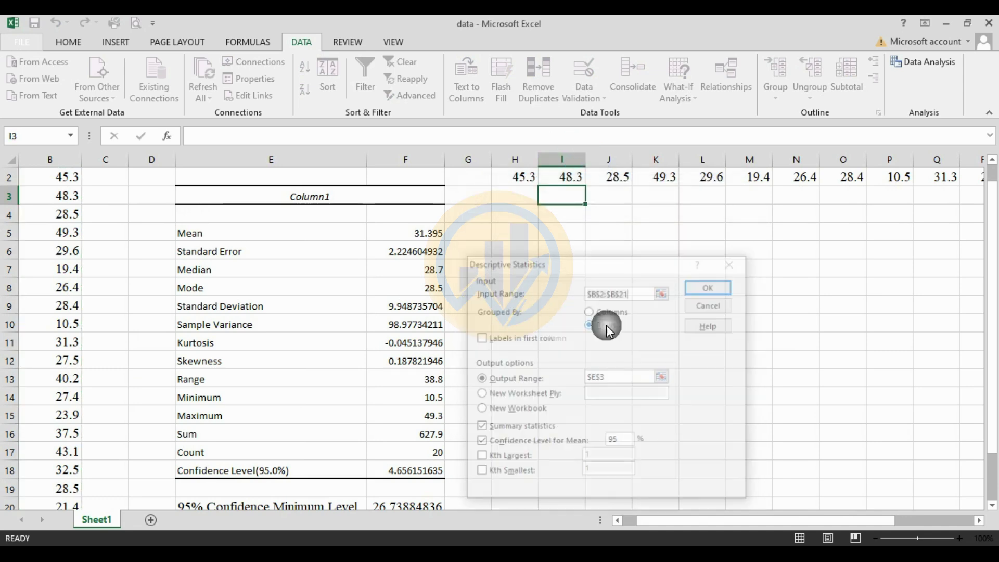
click(664, 292)
drag(525, 178, 875, 185)
click(743, 280)
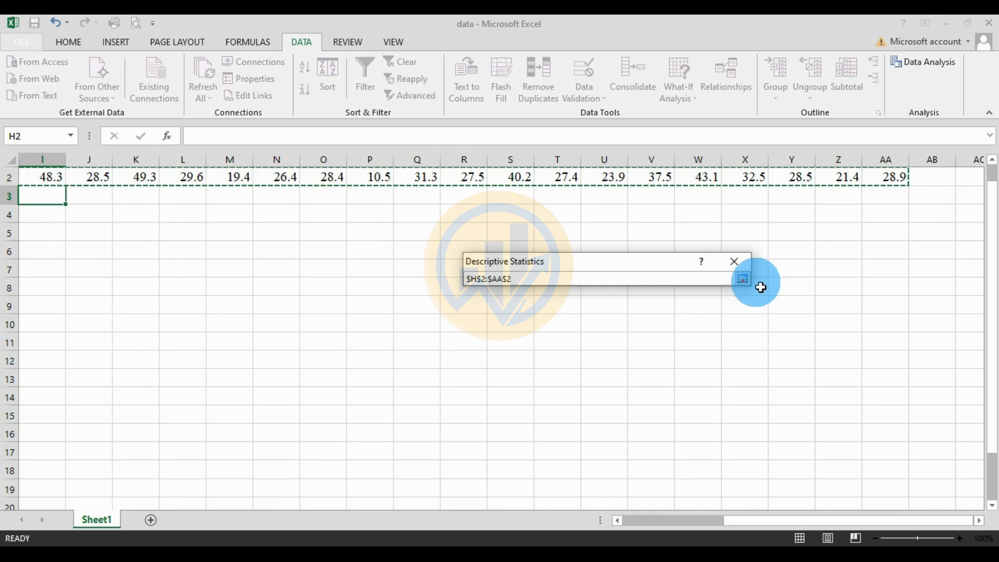
Output the row-based summary statistics at cell J3 and widen columns J and K to show their contents in full.
click(498, 391)
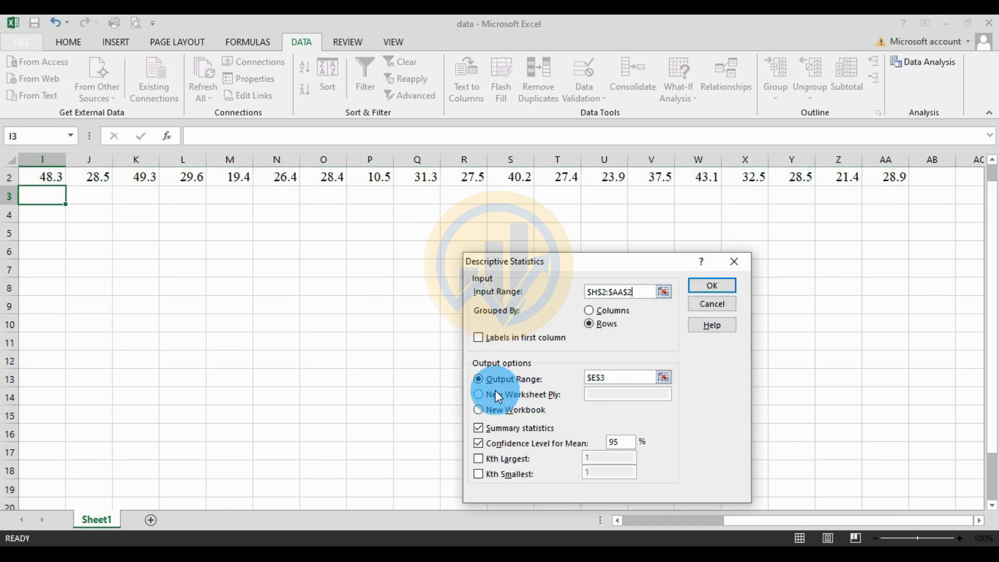
click(665, 378)
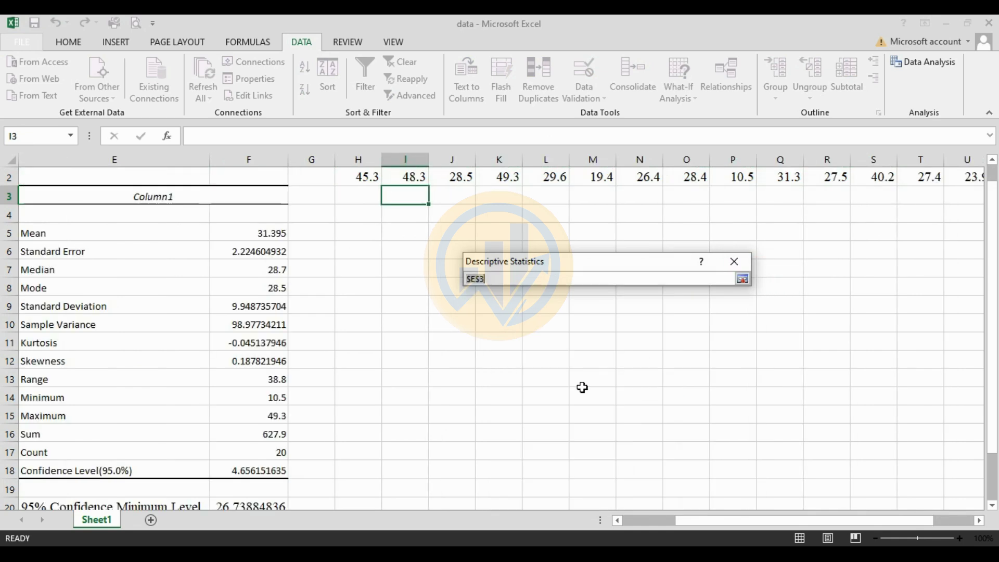
click(457, 206)
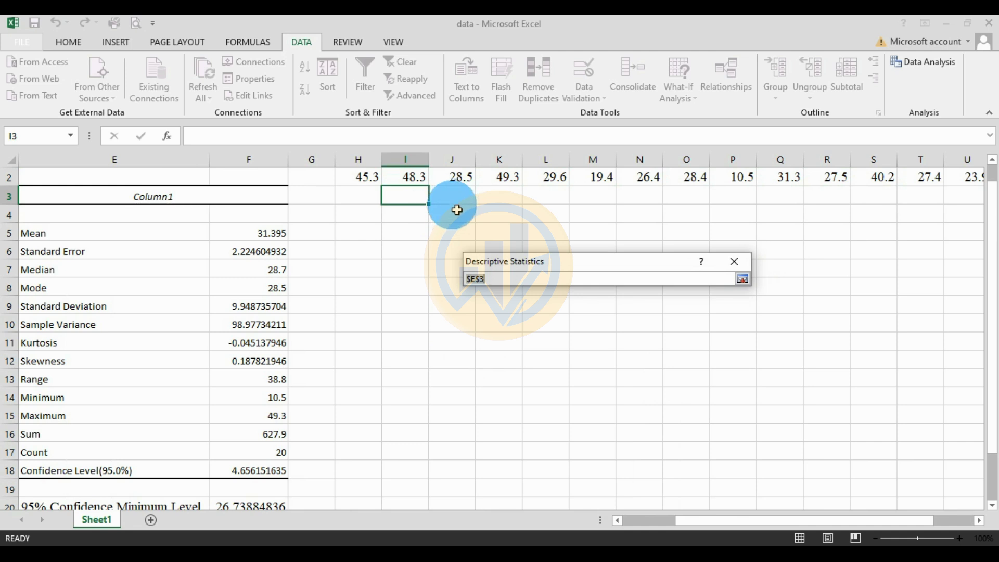
click(742, 279)
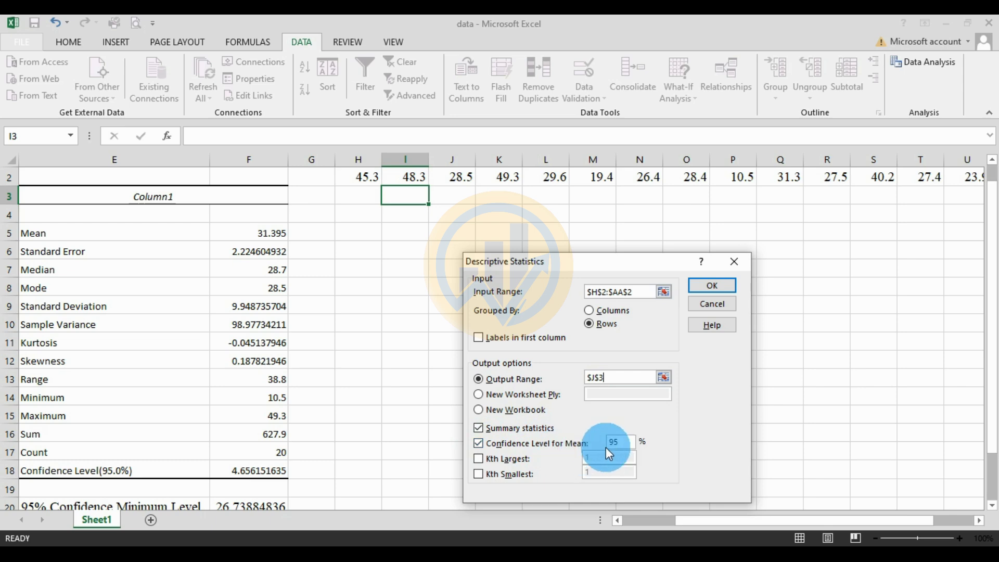
click(727, 290)
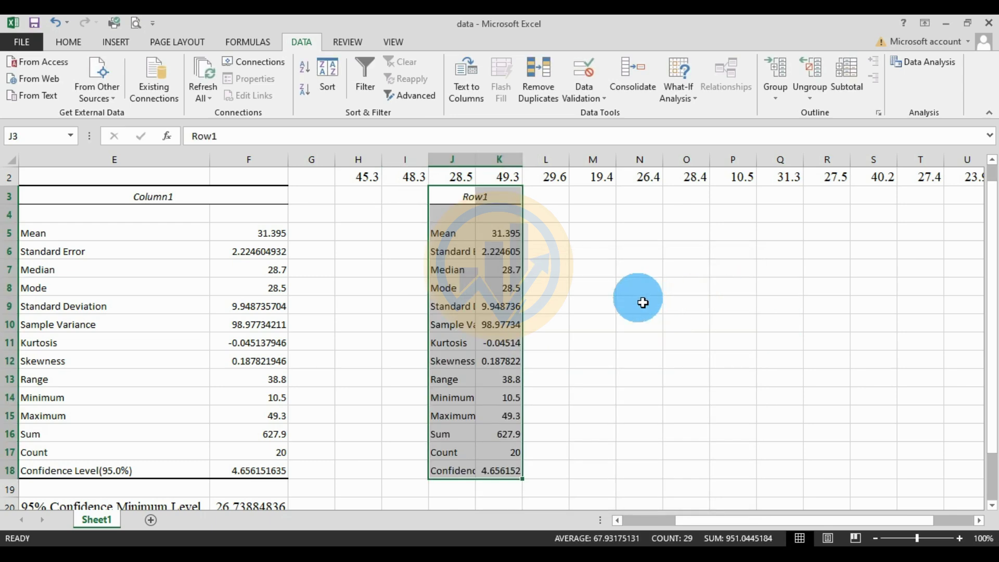
click(640, 303)
drag(476, 160, 668, 167)
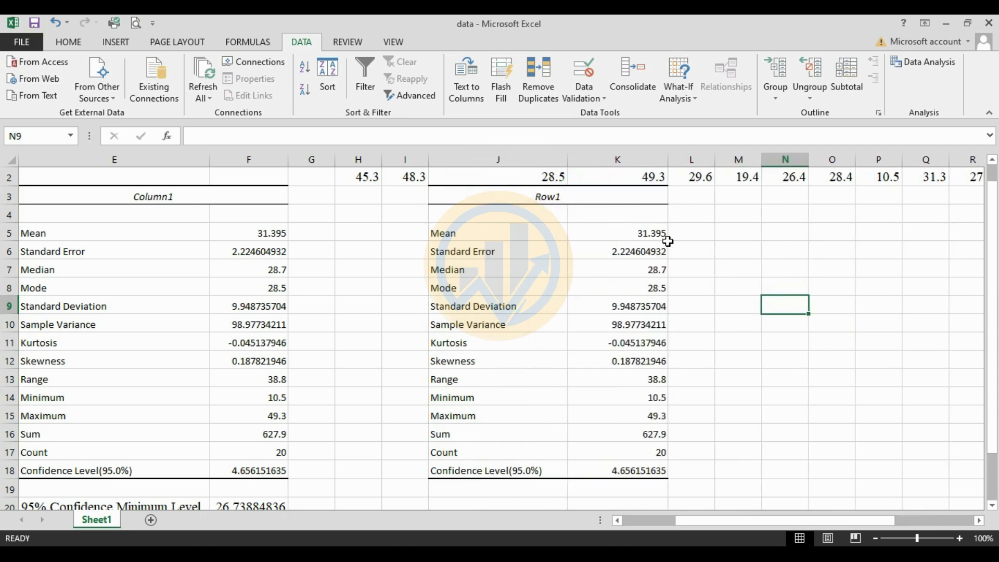